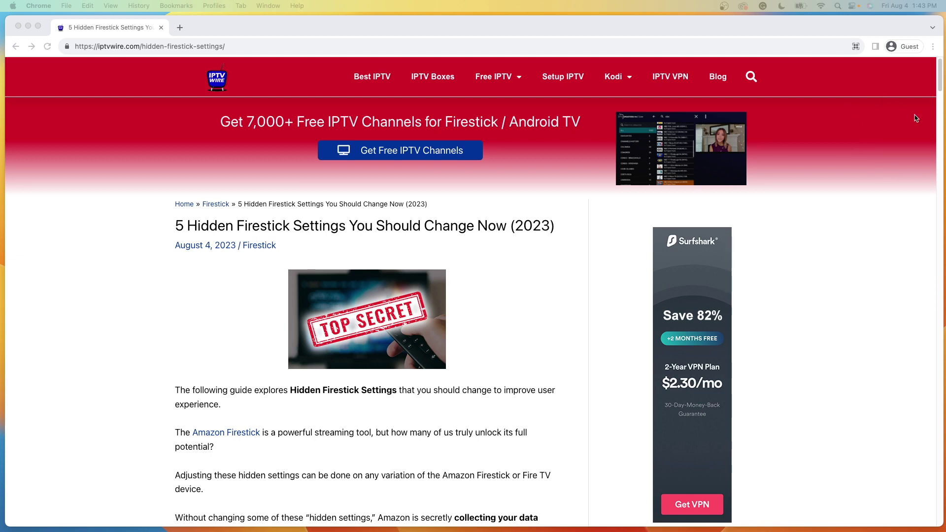
# Bring Chrome forward and scroll down the iptvwire article on hidden Firestick settings.
pyautogui.click(931, 91)
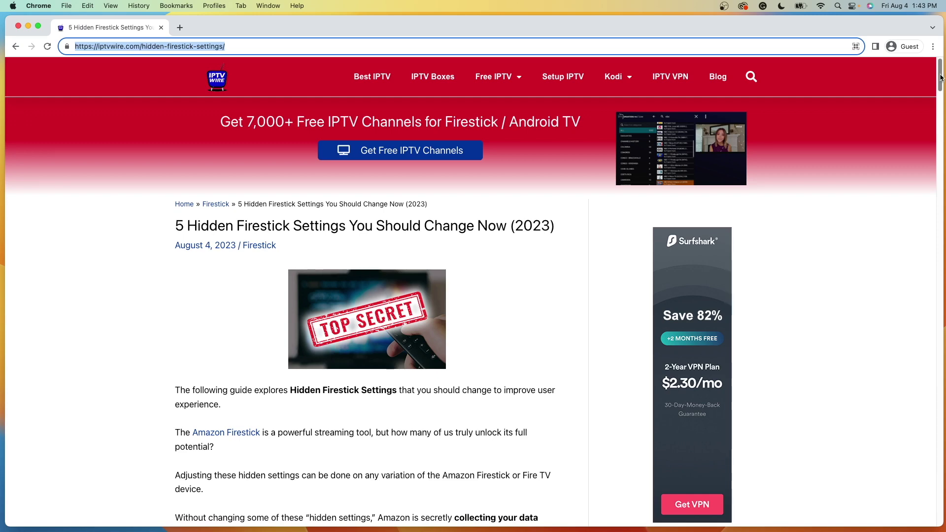
pyautogui.moveTo(942, 76); pyautogui.dragTo(923, 211)
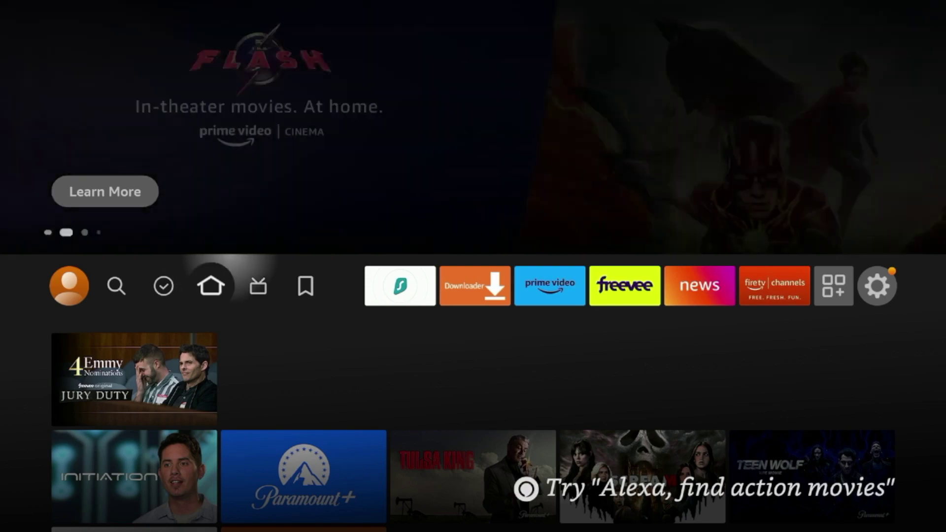
# Run Check for Updates under My Fire TV > About, confirming Fire OS 7.6.4.6, then go Home.
pyautogui.press('Right')
pyautogui.press('Right')
pyautogui.press('Right')
pyautogui.press('Right')
pyautogui.press('Right')
pyautogui.press('Right')
pyautogui.press('Right')
pyautogui.press('Right')
pyautogui.press('Right')
pyautogui.press('Right')
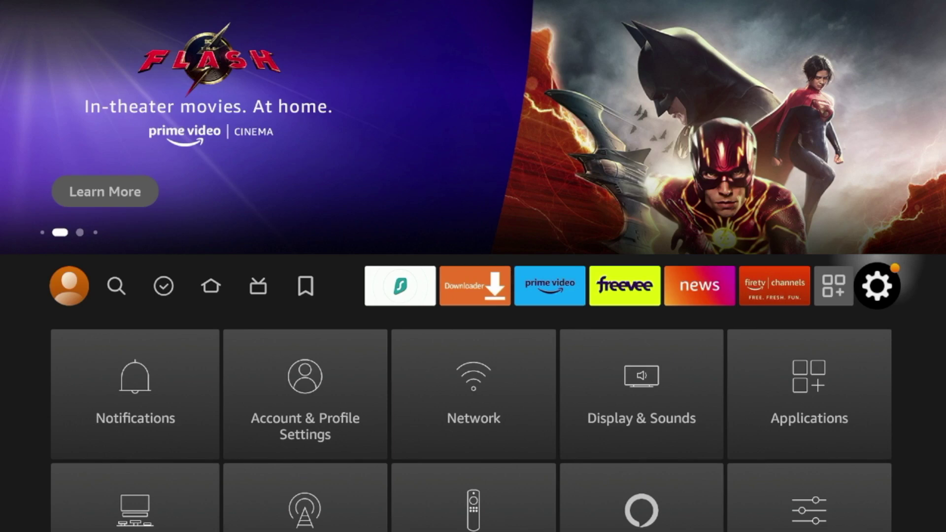
pyautogui.press('Down')
pyautogui.press('Down')
pyautogui.press('Down')
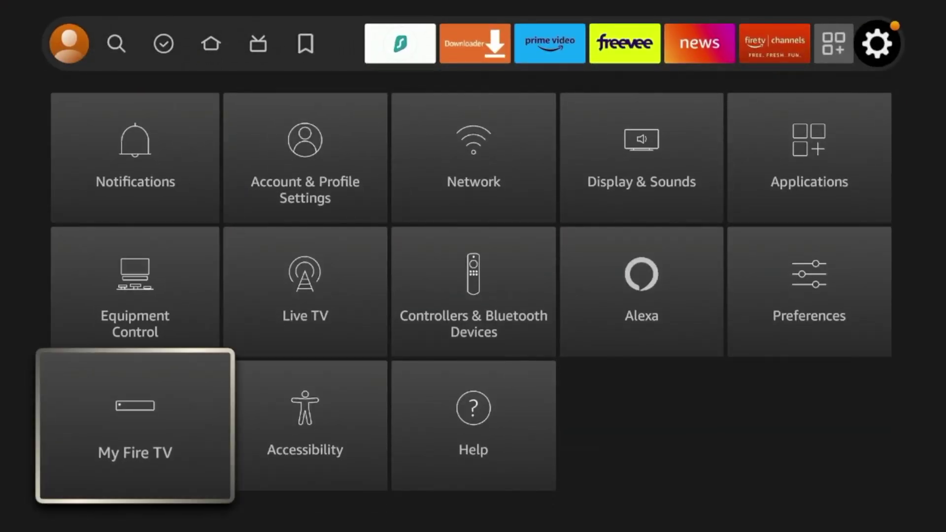
pyautogui.press('Return')
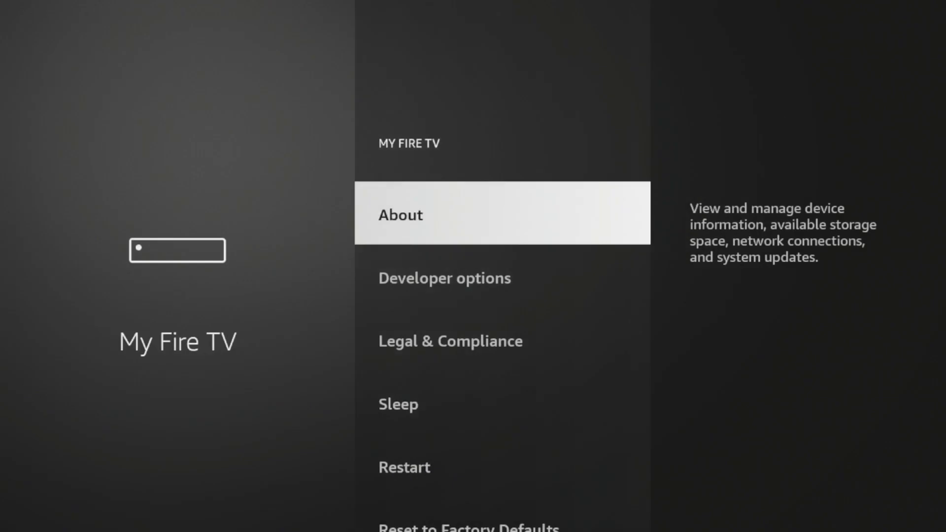
pyautogui.press('Return')
pyautogui.press('Down')
pyautogui.press('Down')
pyautogui.press('Down')
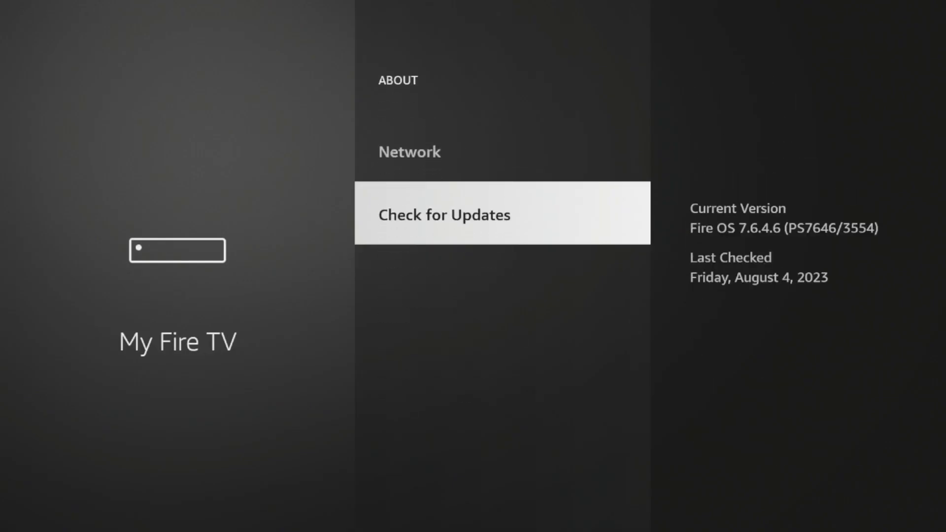
pyautogui.press('Return')
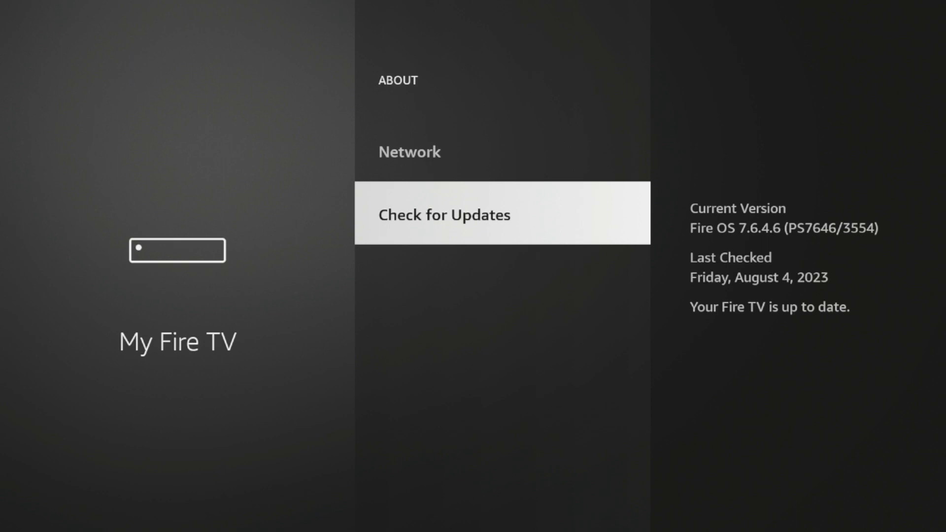
pyautogui.press('Up')
pyautogui.press('Up')
pyautogui.press('Up')
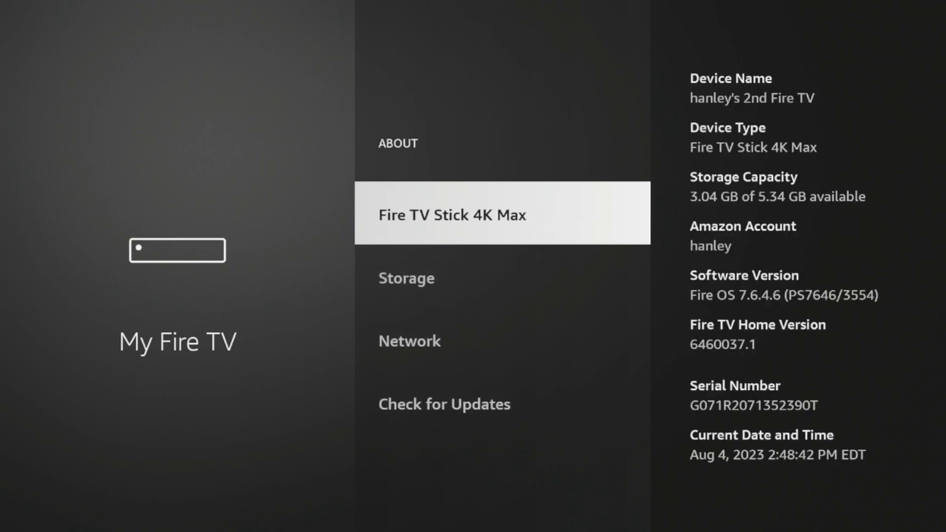
pyautogui.press('Home')
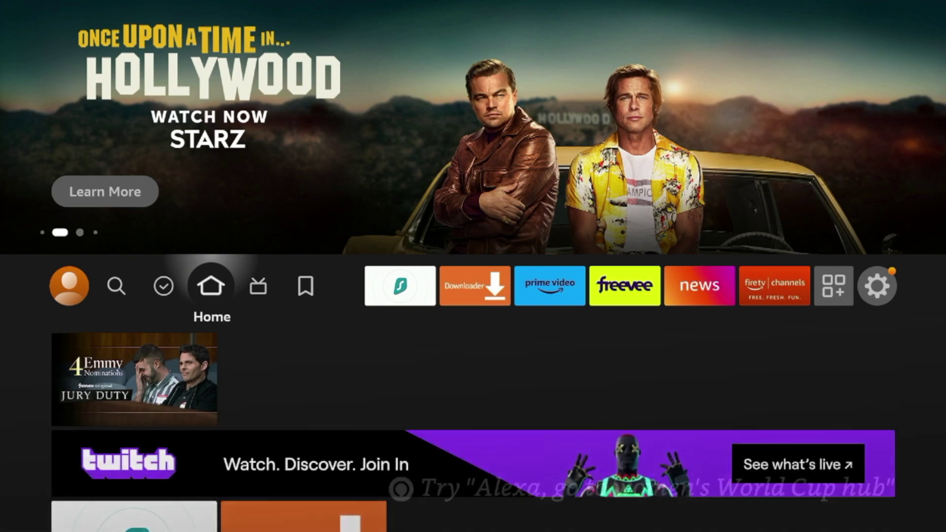
# Launch Downloader from the home row, then exit back to the home screen.
pyautogui.press('Right')
pyautogui.press('Right')
pyautogui.press('Right')
pyautogui.press('Right')
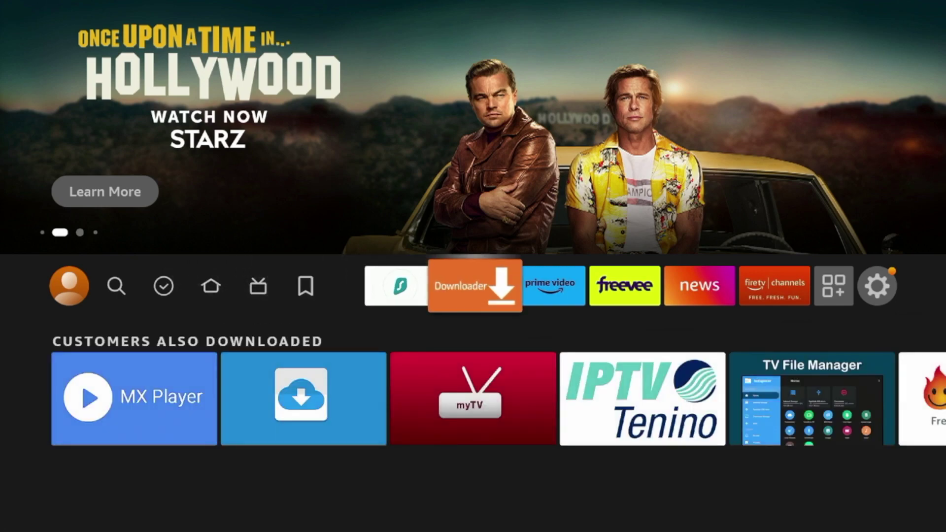
pyautogui.press('Right')
pyautogui.press('Left')
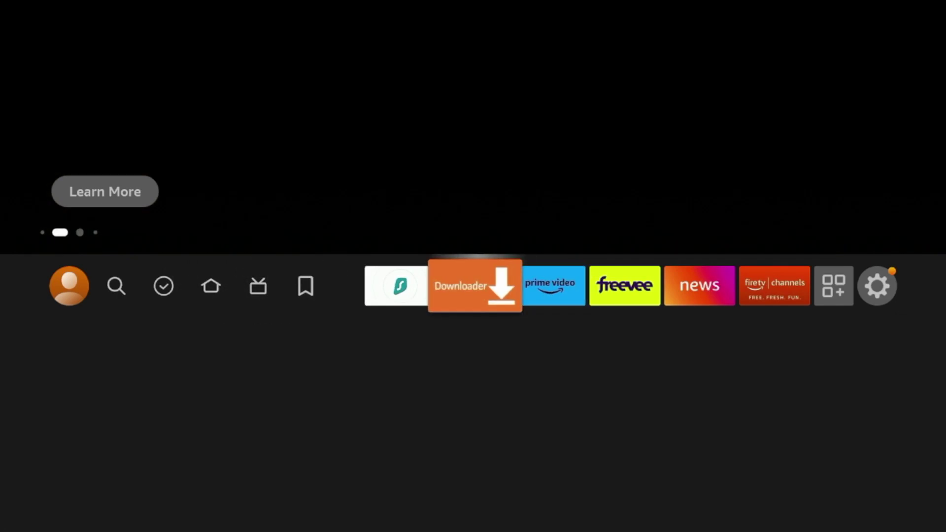
pyautogui.press('Return')
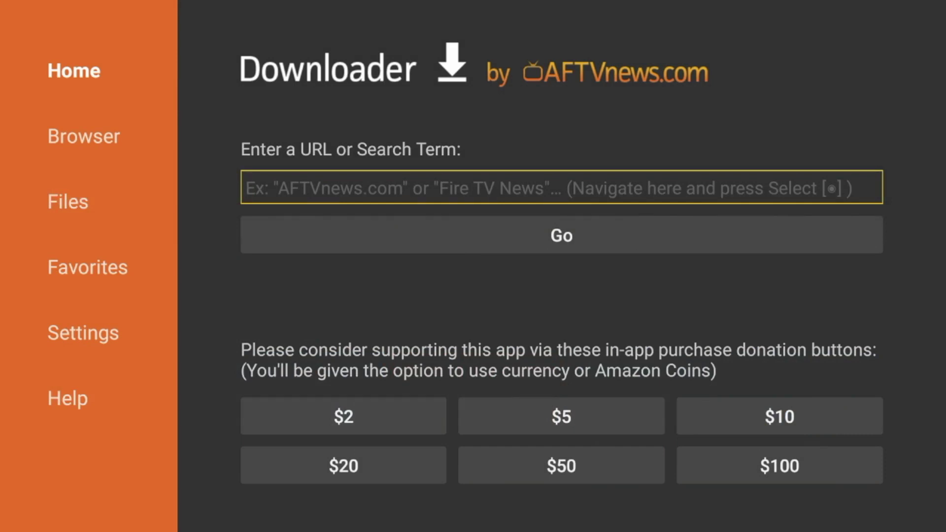
pyautogui.press('Escape')
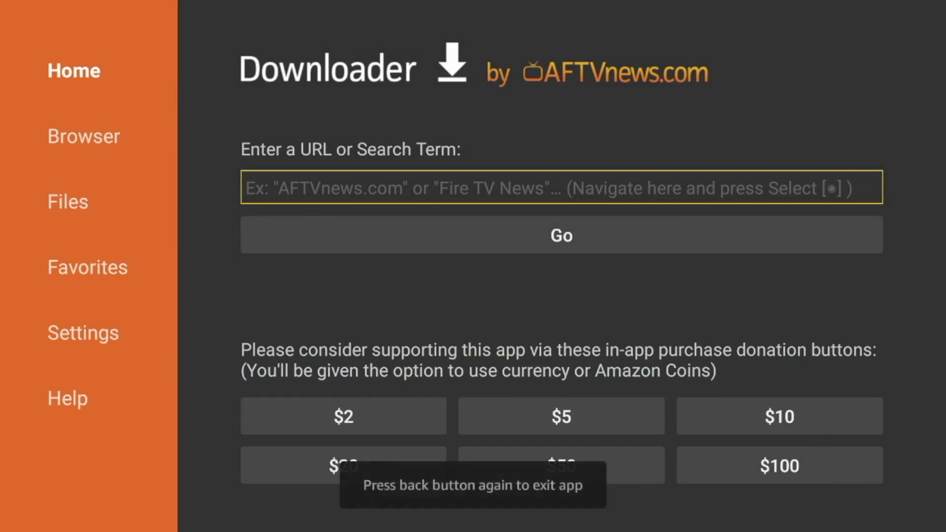
pyautogui.press('Escape')
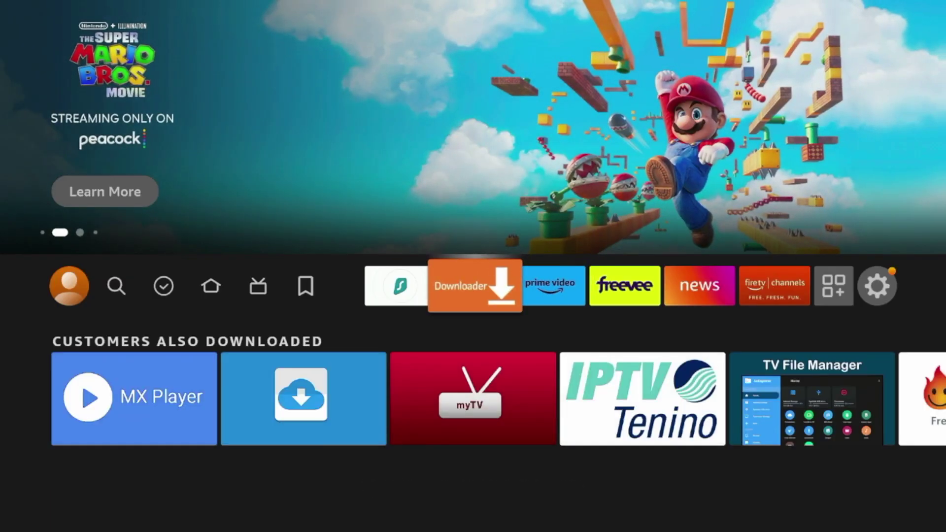
# Select the device name repeatedly in My Fire TV > About to unlock developer mode.
pyautogui.press('Right')
pyautogui.press('Right')
pyautogui.press('Right')
pyautogui.press('Right')
pyautogui.press('Right')
pyautogui.press('Right')
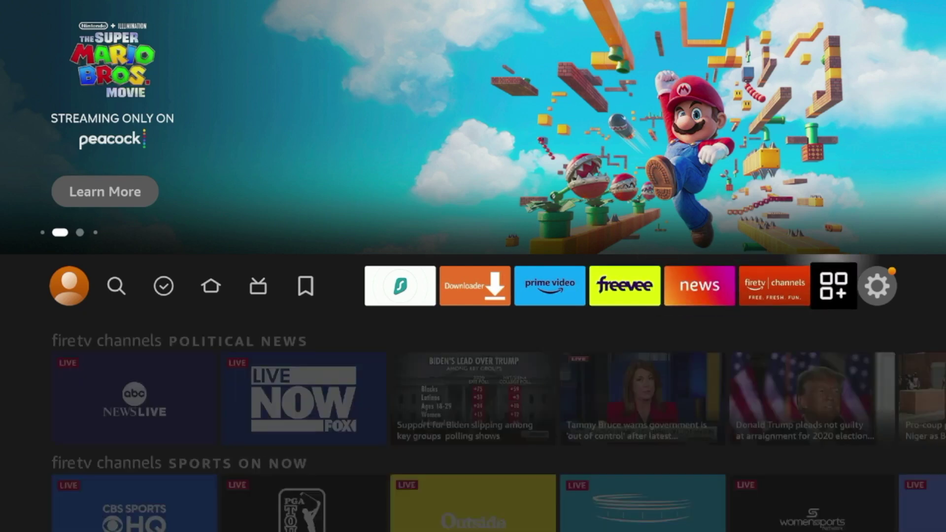
pyautogui.press('Down')
pyautogui.press('Down')
pyautogui.press('Down')
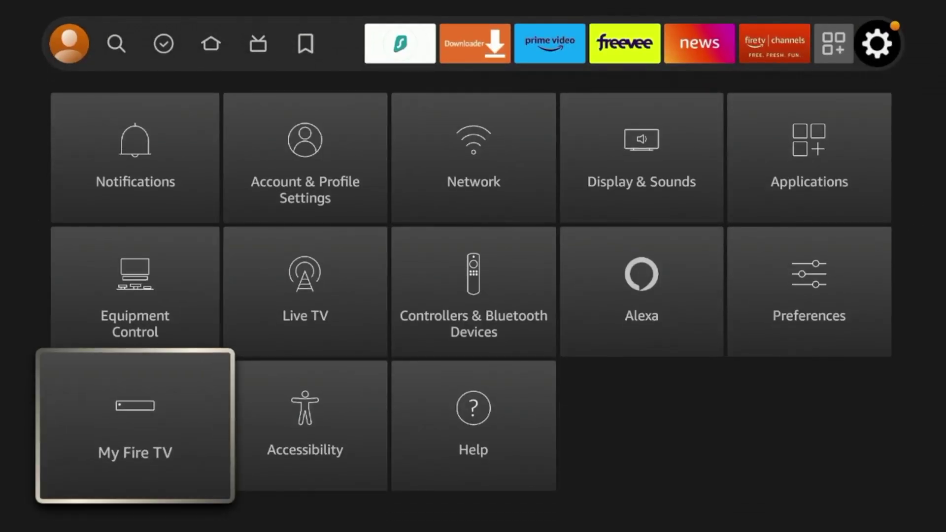
pyautogui.press('Return')
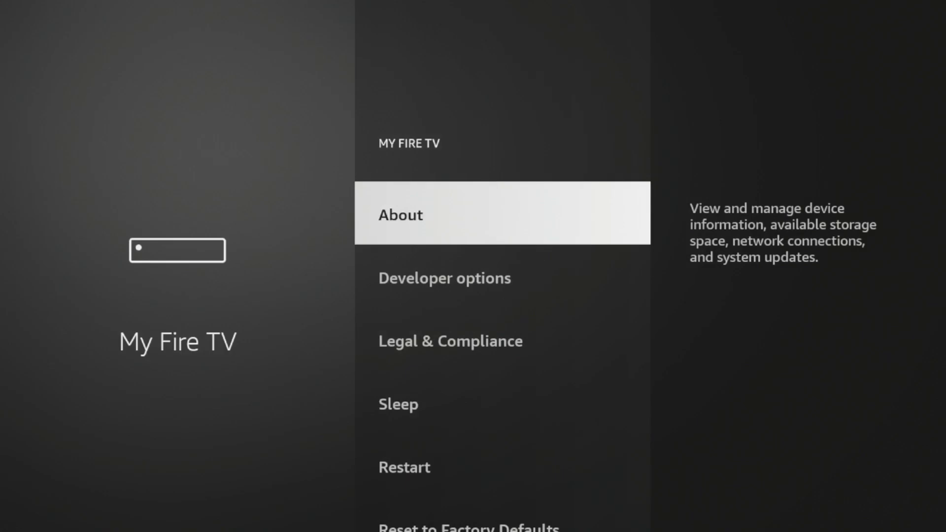
pyautogui.press('Return')
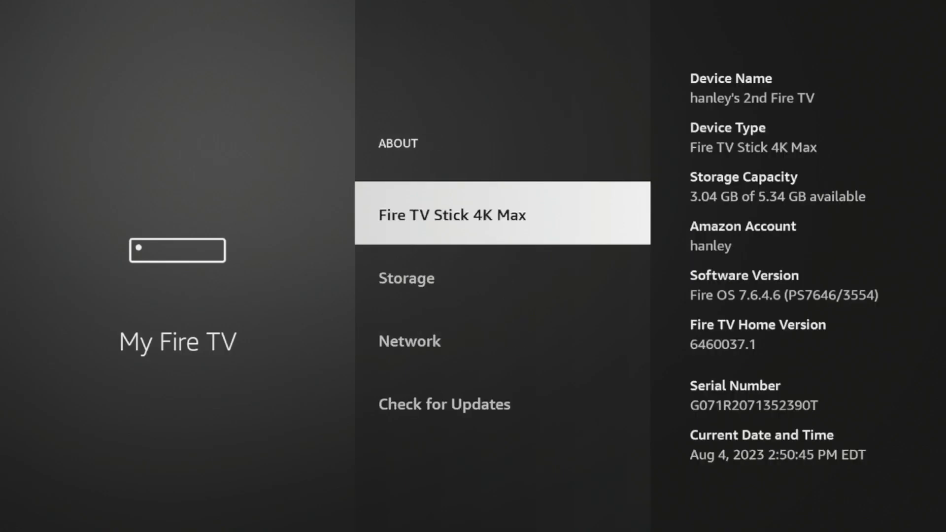
pyautogui.press('Return')
pyautogui.press('Return')
pyautogui.press('Return')
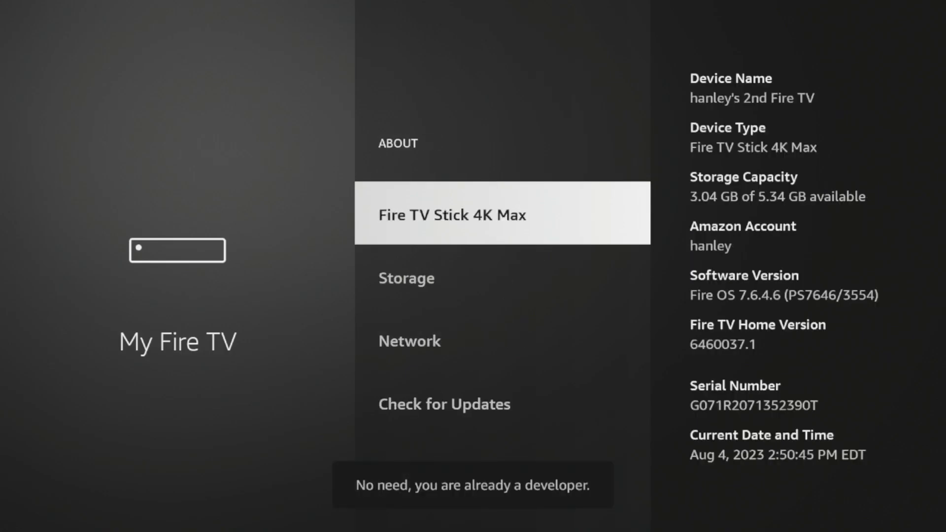
pyautogui.press('Return')
pyautogui.press('Return')
pyautogui.press('Return')
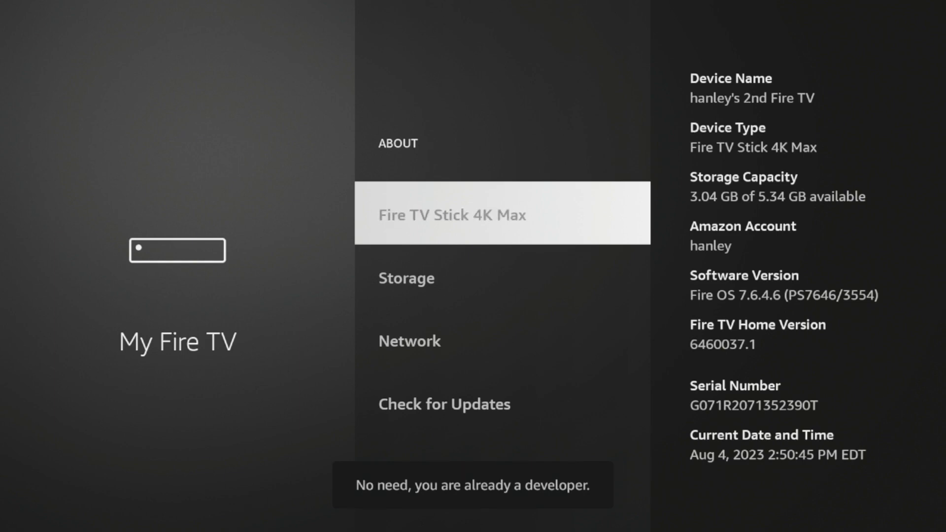
pyautogui.press('Return')
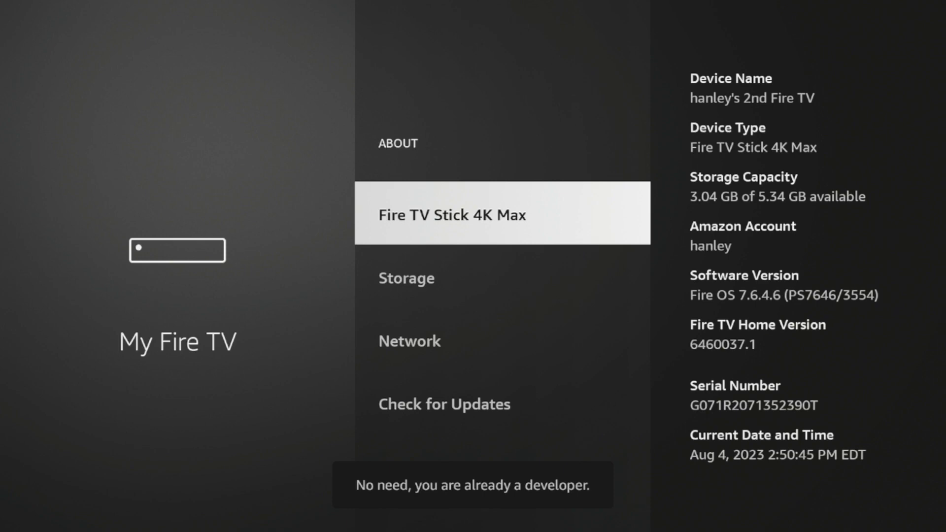
pyautogui.press('Escape')
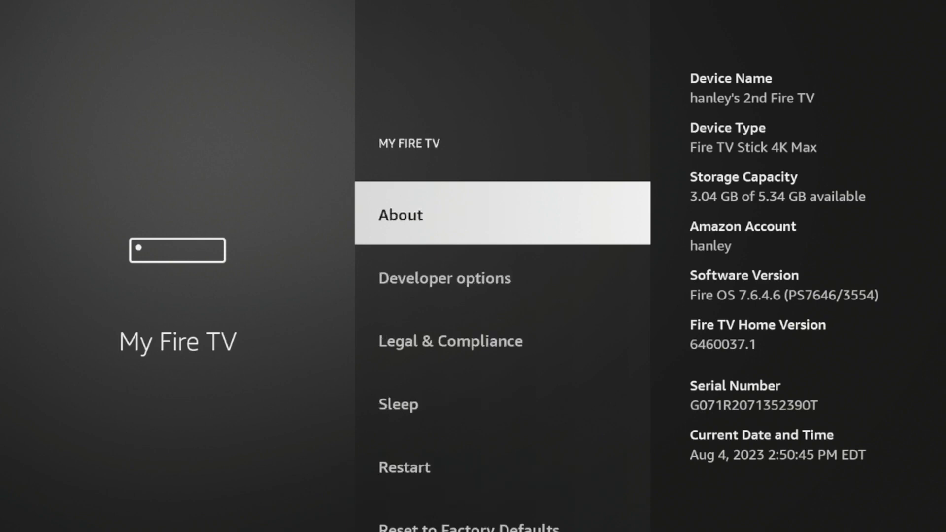
# Switch Downloader ON under Developer options > Install unknown apps.
pyautogui.press('Down')
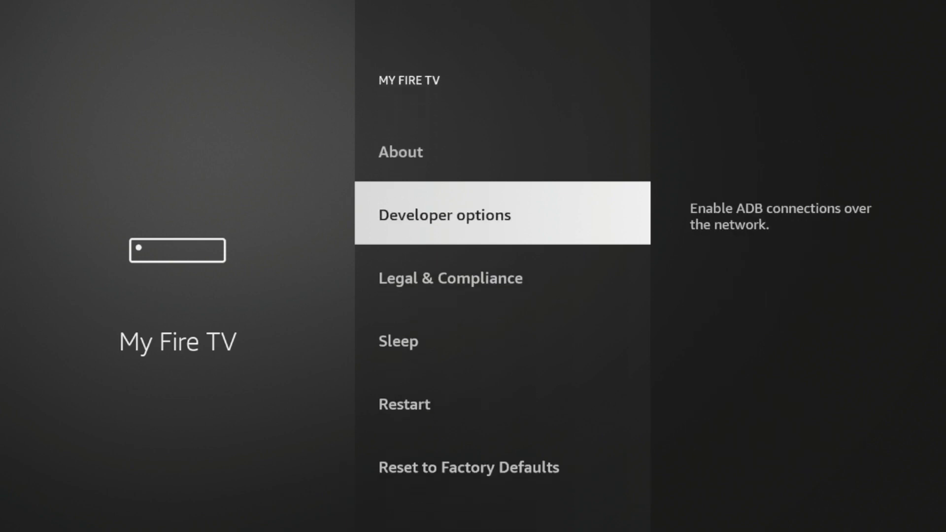
pyautogui.press('Return')
pyautogui.press('Down')
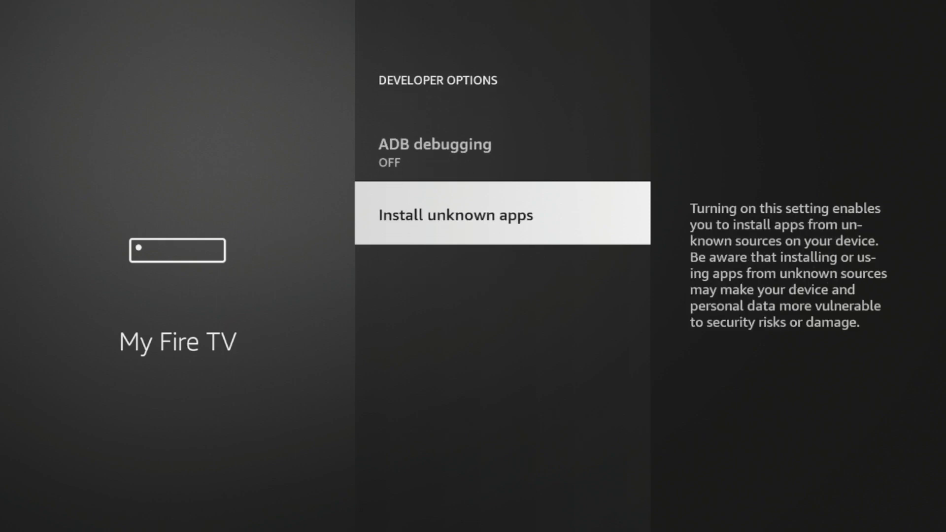
pyautogui.press('Return')
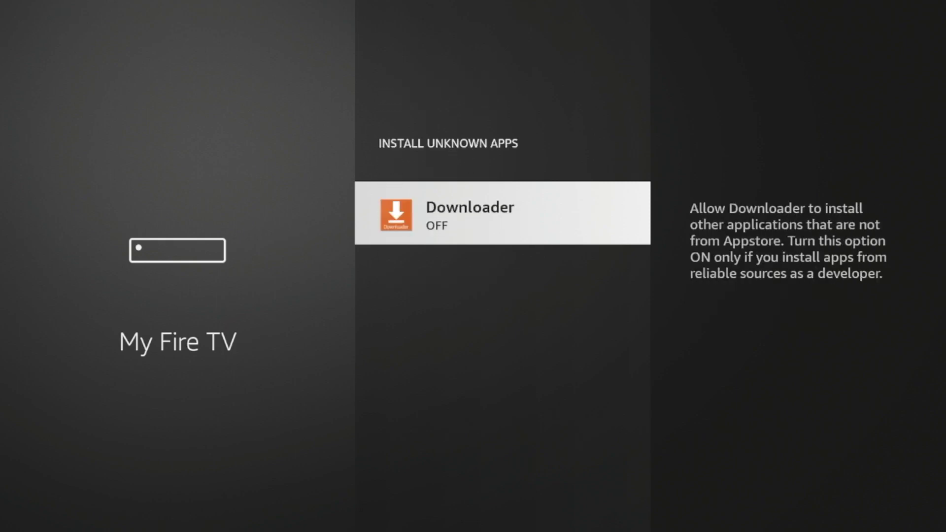
pyautogui.press('Return')
# Launch Downloader from the home screen and bring up its URL keypad.
pyautogui.press('Home')
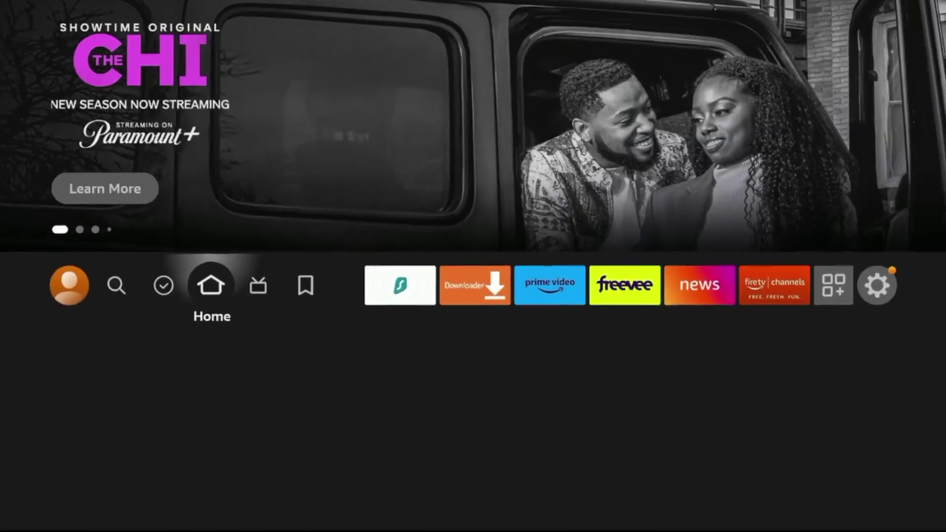
pyautogui.press('Right')
pyautogui.press('Right')
pyautogui.press('Right')
pyautogui.press('Right')
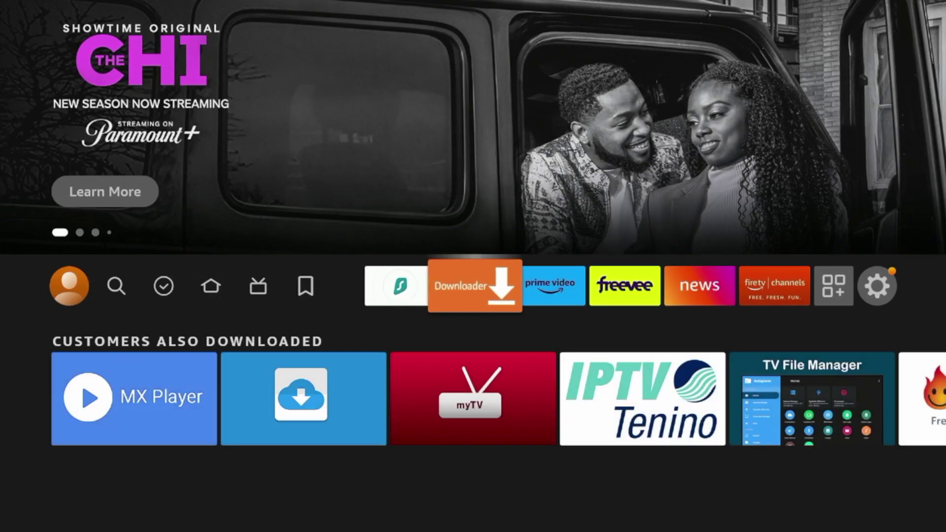
pyautogui.press('Return')
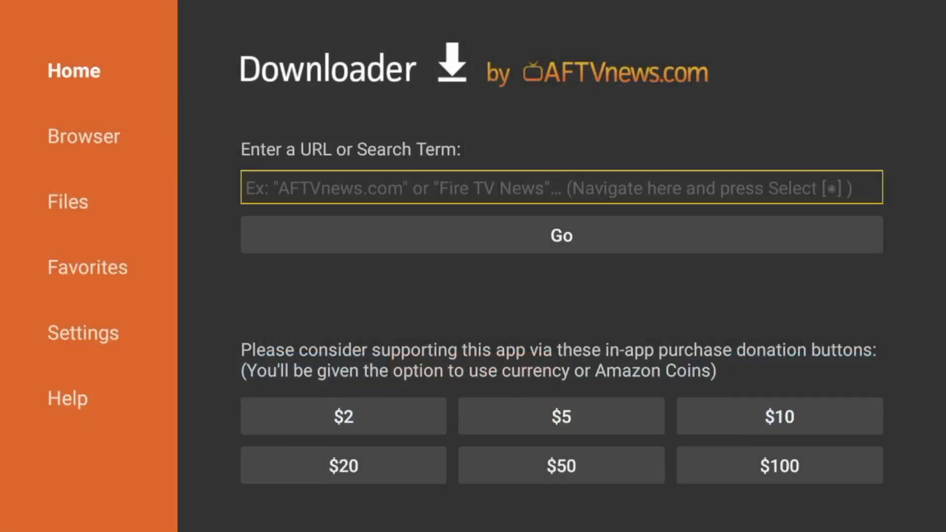
pyautogui.press('Return')
# Enter the code 298344 and press Go to load the IPTV WIRE Quick Links page.
pyautogui.press('Up')
pyautogui.press('Return')
pyautogui.press('Left')
pyautogui.press('Left')
pyautogui.press('Left')
pyautogui.press('Return')
pyautogui.press('Left')
pyautogui.press('Return')
pyautogui.press('Left')
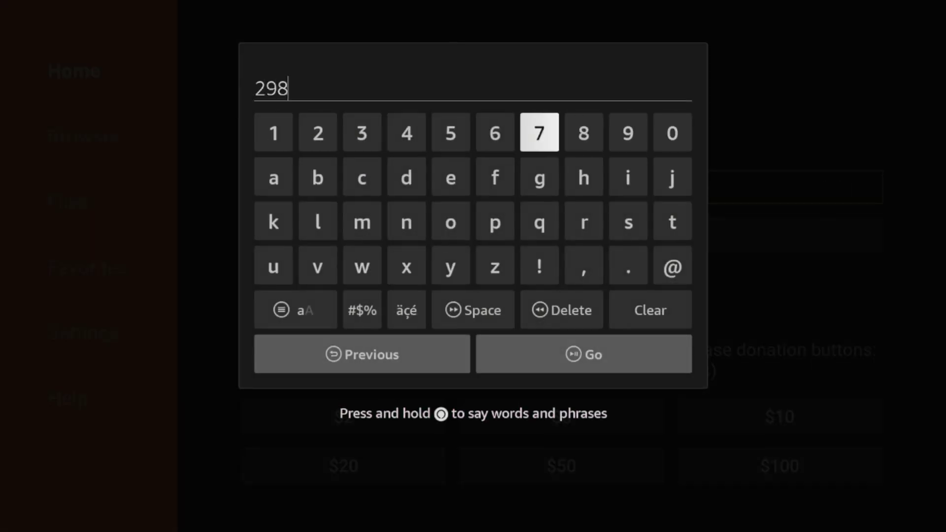
pyautogui.press('Left')
pyautogui.press('Left')
pyautogui.press('Left')
pyautogui.press('Left')
pyautogui.press('Return')
pyautogui.press('Right')
pyautogui.press('Return')
pyautogui.press('Return')
pyautogui.press('Down')
pyautogui.press('Right')
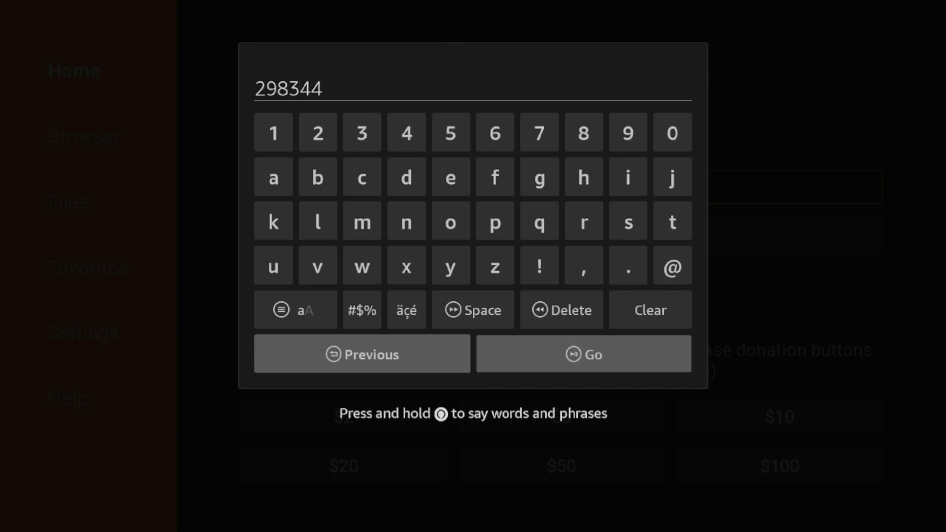
pyautogui.press('Return')
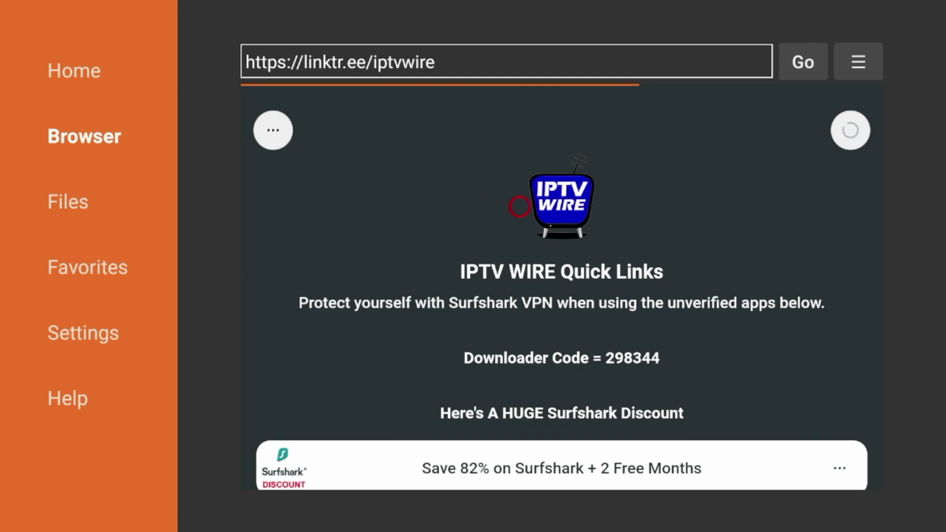
# Save the IPTV WIRE Quick Links page to Downloader favorites via the ☰ menu.
pyautogui.press('Up')
pyautogui.press('Right')
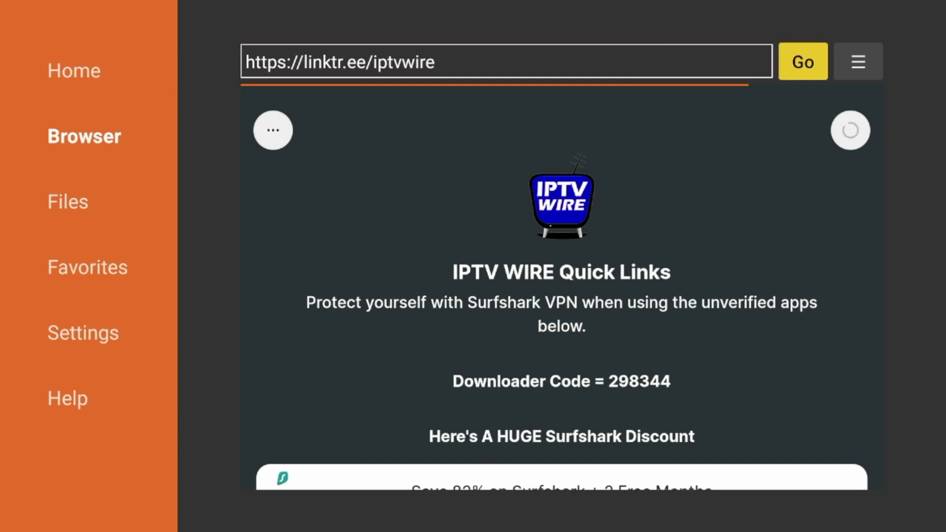
pyautogui.press('Right')
pyautogui.press('Return')
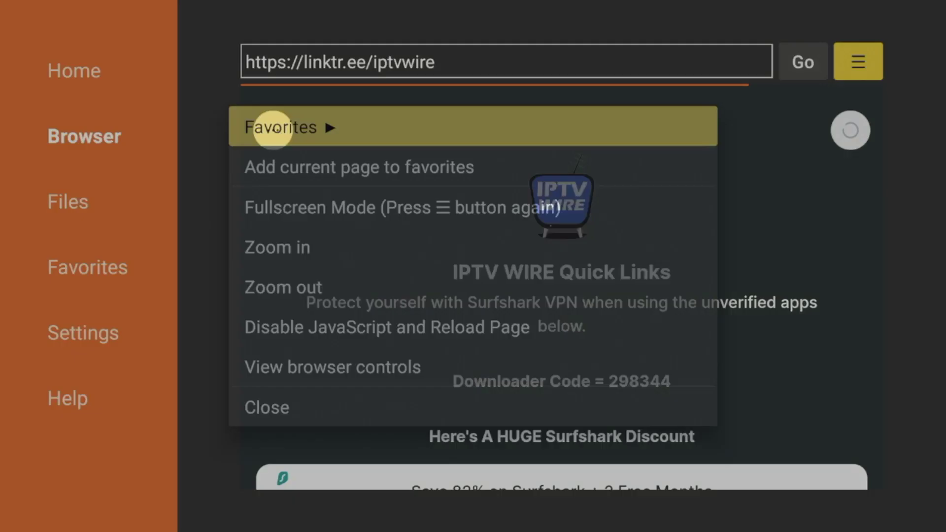
pyautogui.press('Down')
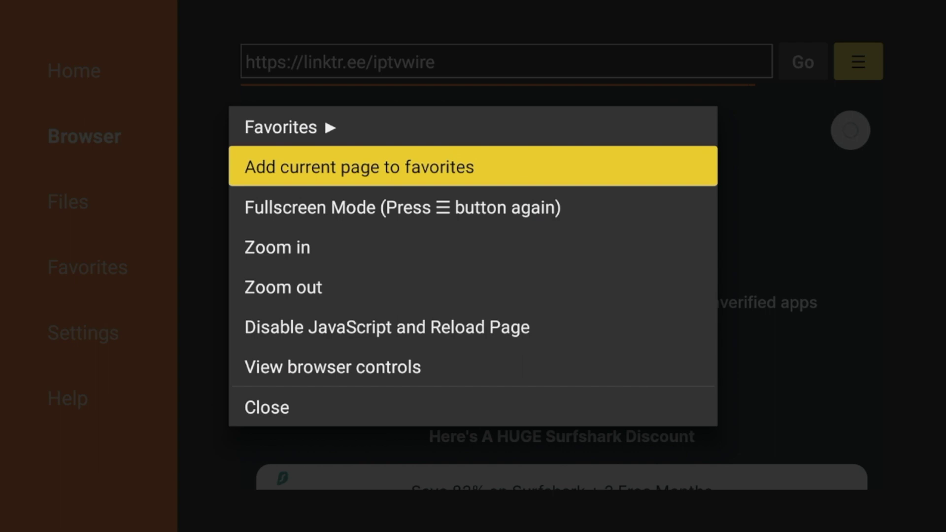
pyautogui.press('Return')
pyautogui.press('Down')
pyautogui.press('Down')
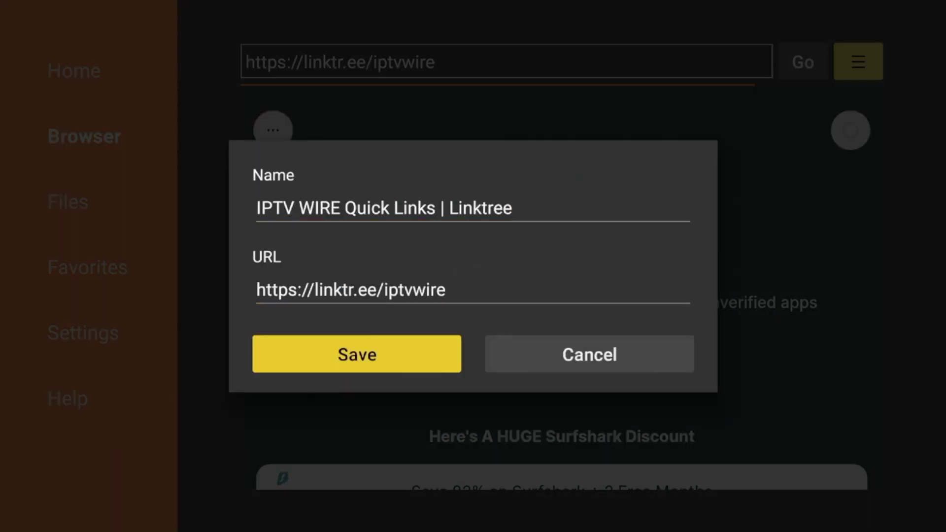
pyautogui.press('Return')
pyautogui.press('Down')
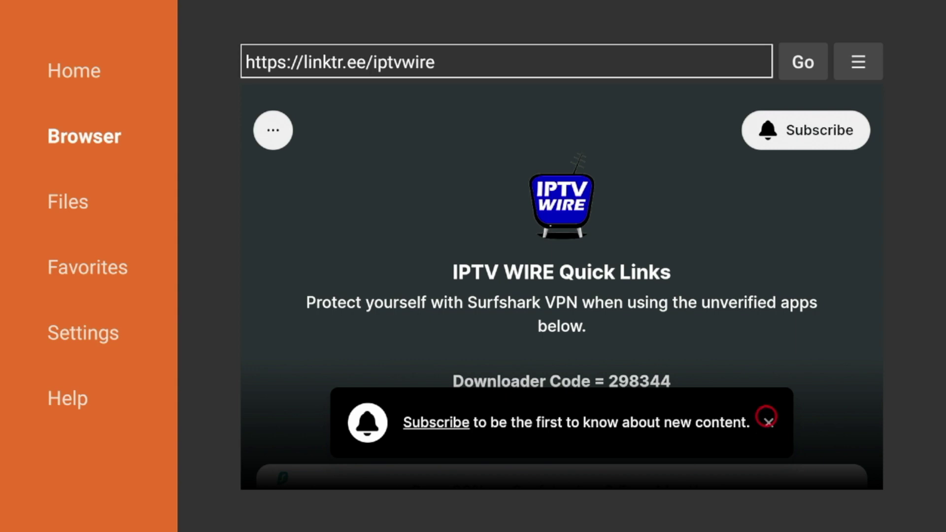
# Close the subscribe banner and scroll through the page's app links.
pyautogui.click(767, 420)
pyautogui.scroll(-5, 767, 466)
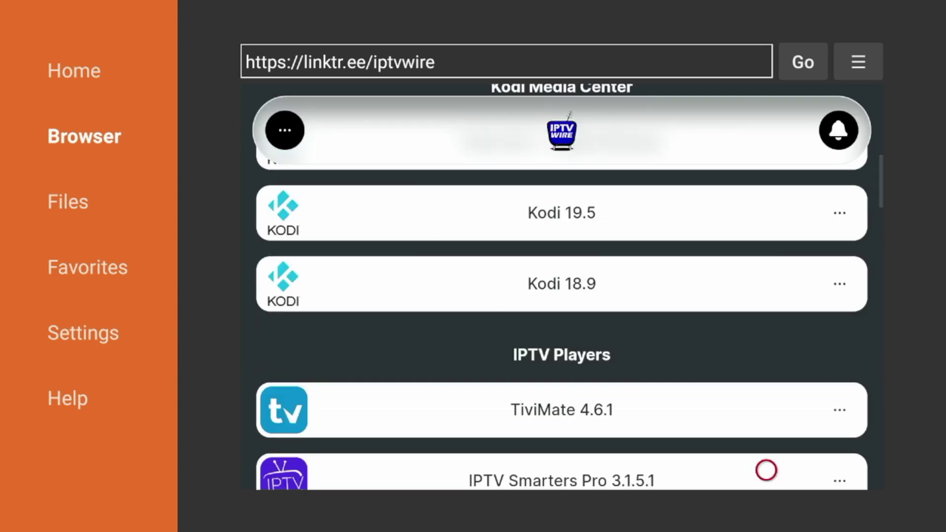
pyautogui.scroll(-15, 766, 470)
pyautogui.scroll(-15, 766, 470)
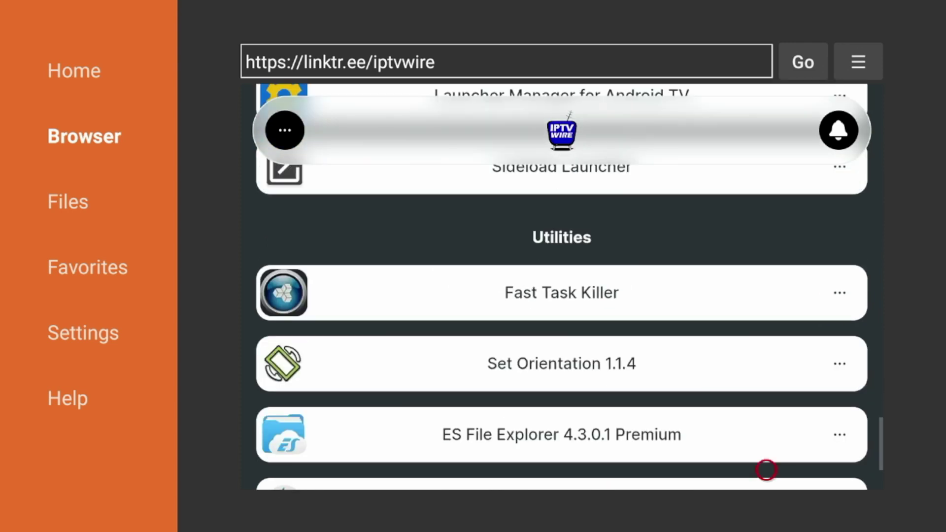
pyautogui.scroll(-3, 766, 470)
pyautogui.scroll(10, 766, 103)
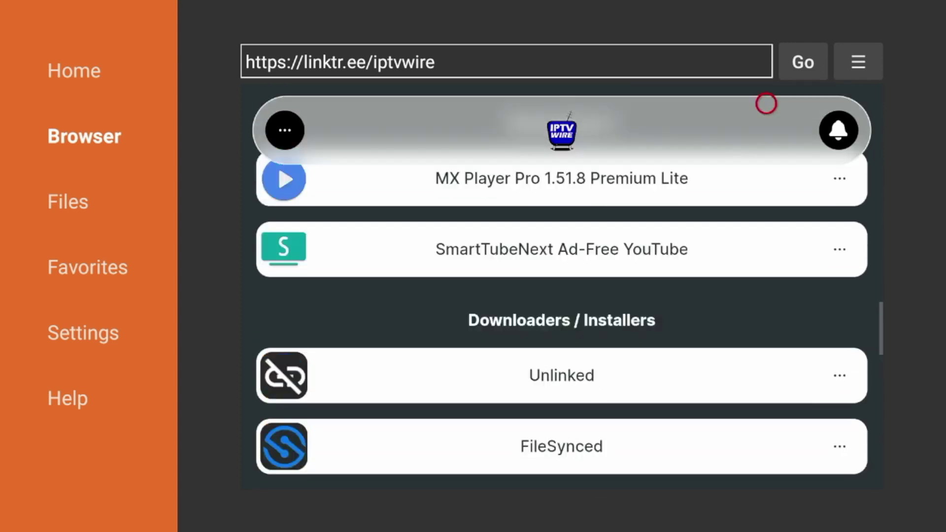
pyautogui.scroll(3, 766, 104)
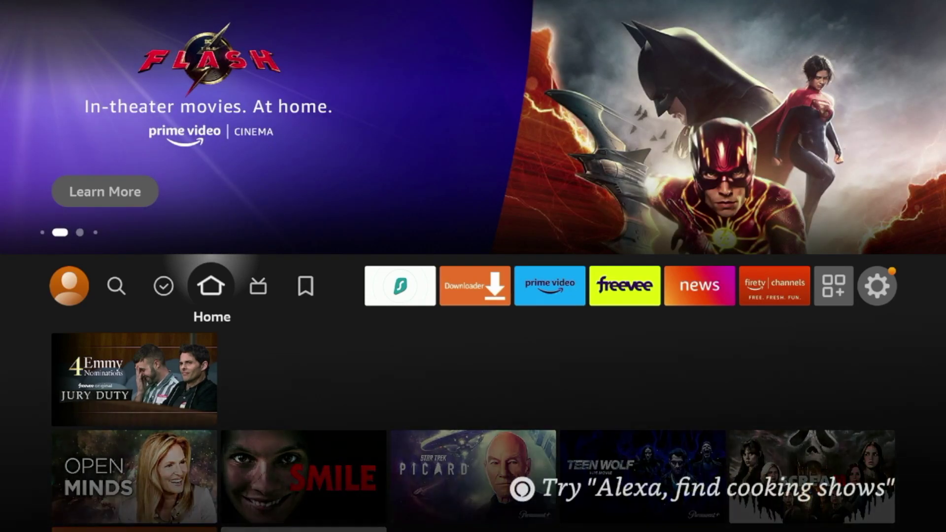
# Go to the Settings gear, choose Preferences, and open Privacy Settings.
pyautogui.press('Right')
pyautogui.press('Right')
pyautogui.press('Right')
pyautogui.press('Right')
pyautogui.press('Right')
pyautogui.press('Right')
pyautogui.press('Right')
pyautogui.press('Right')
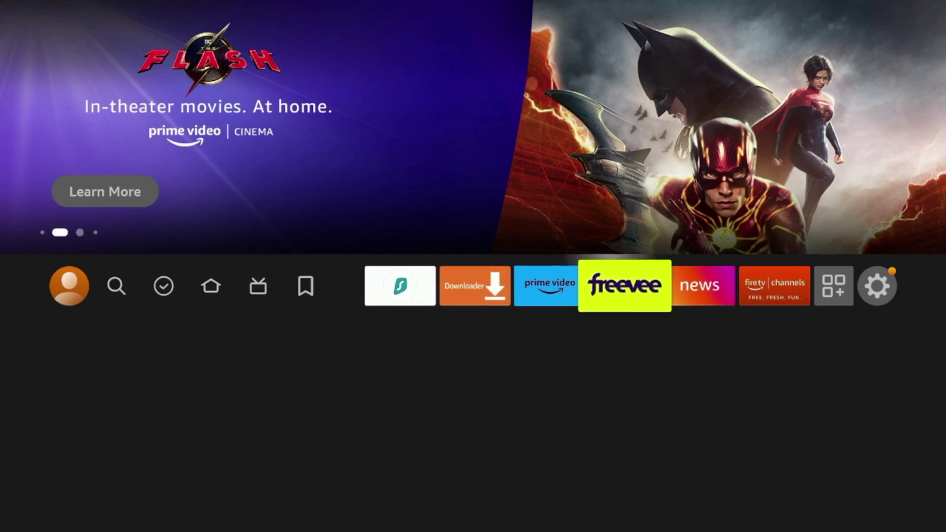
pyautogui.press('Right')
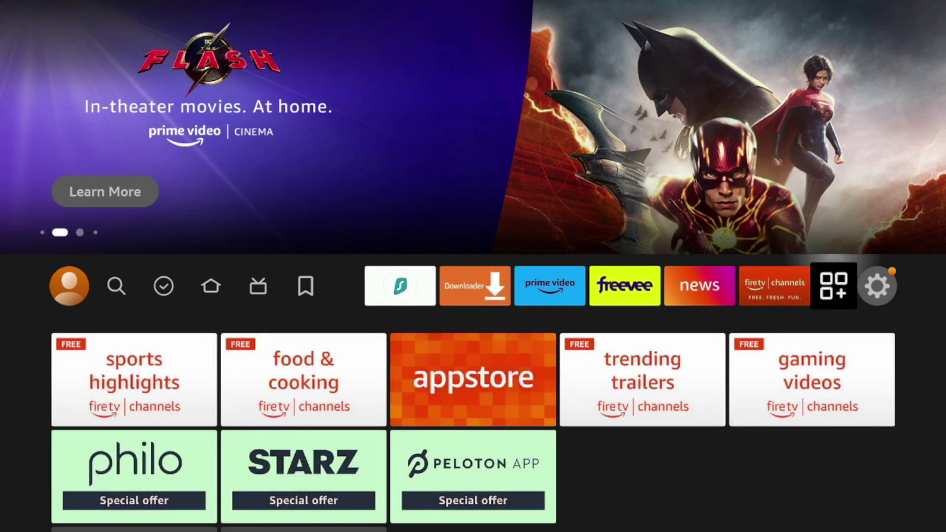
pyautogui.press('Right')
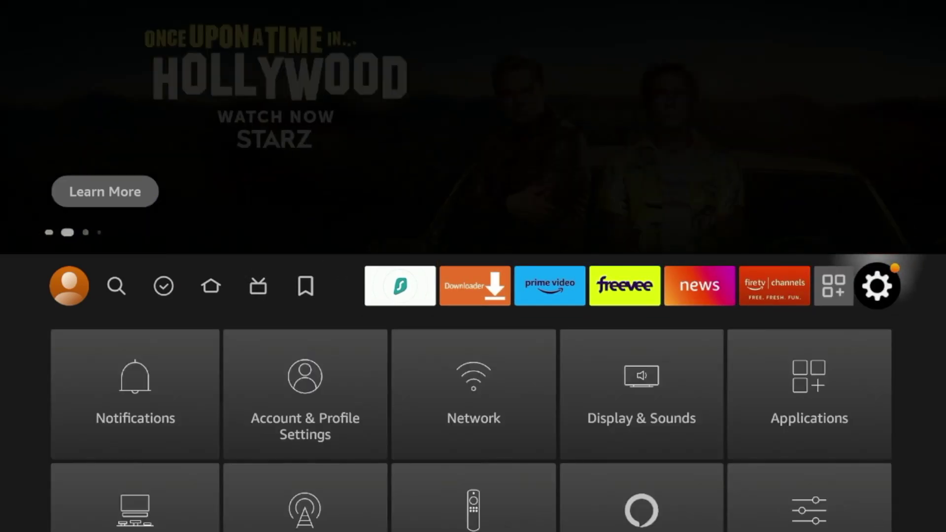
pyautogui.press('Left')
pyautogui.press('Left')
pyautogui.press('Right')
pyautogui.press('Right')
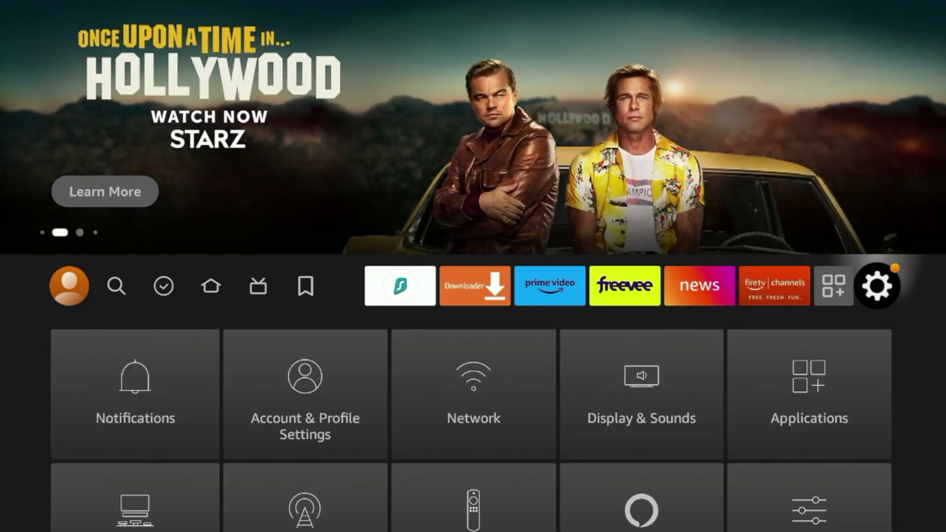
pyautogui.press('Down')
pyautogui.press('Down')
pyautogui.press('Right')
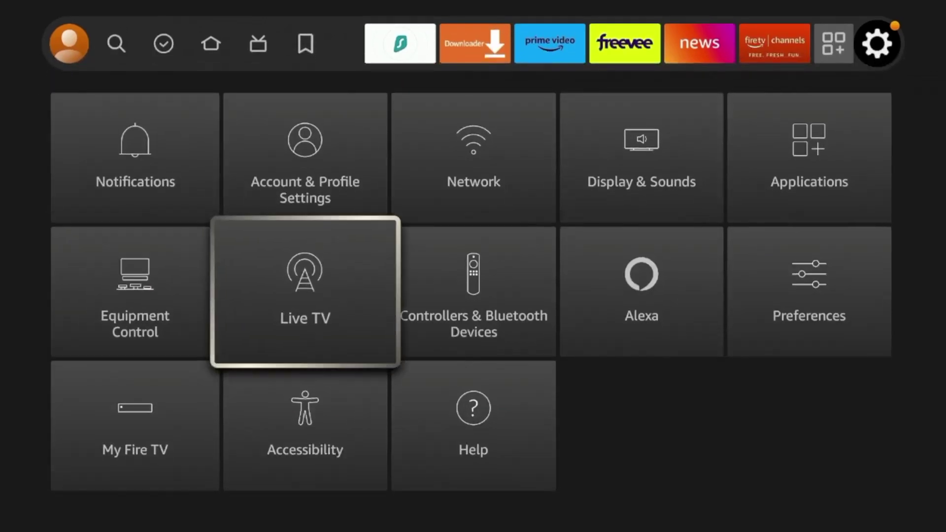
pyautogui.press('Right')
pyautogui.press('Right')
pyautogui.press('Right')
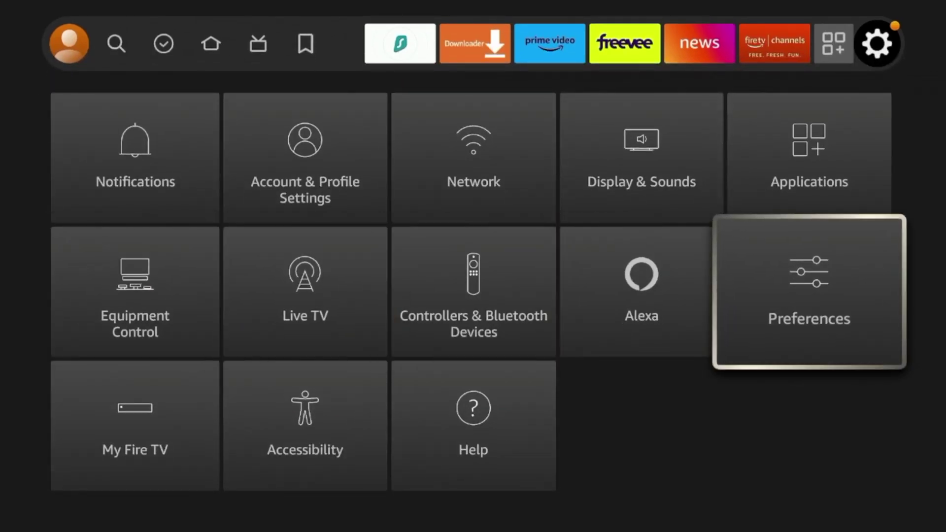
pyautogui.press('Return')
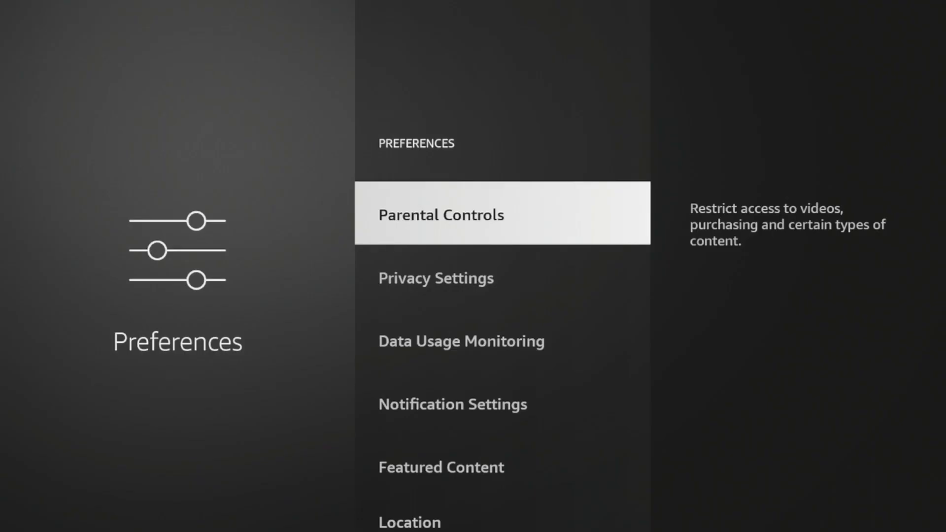
pyautogui.press('Down')
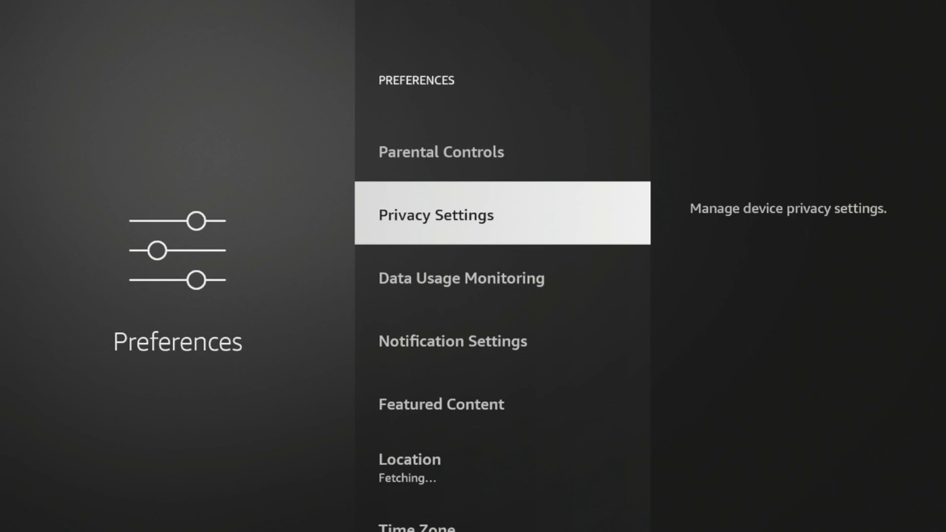
pyautogui.press('Return')
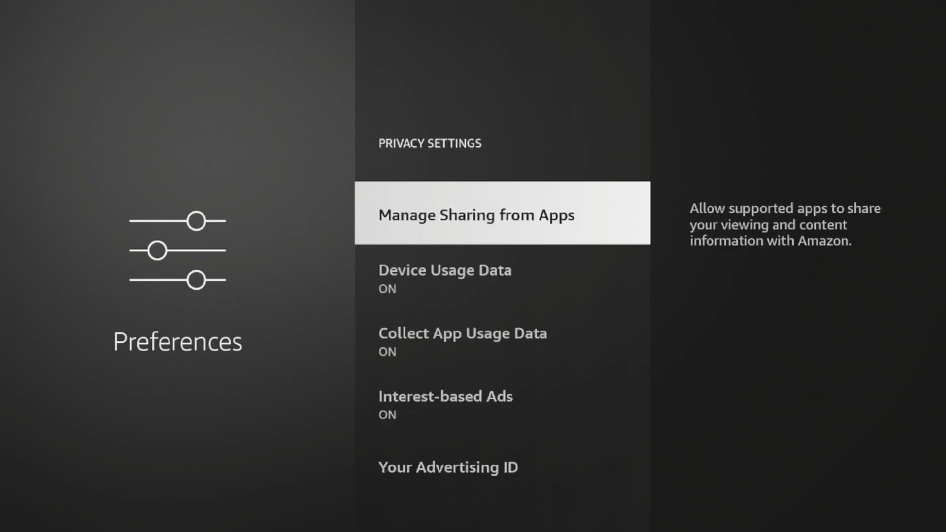
pyautogui.press('Down')
# Turn off Device Usage Data.
pyautogui.press('Up')
pyautogui.press('Down')
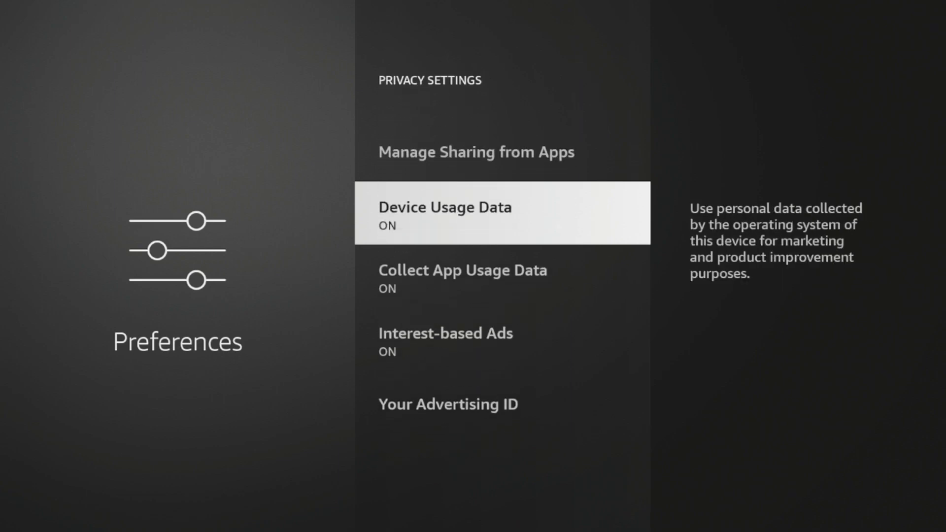
pyautogui.press('Return')
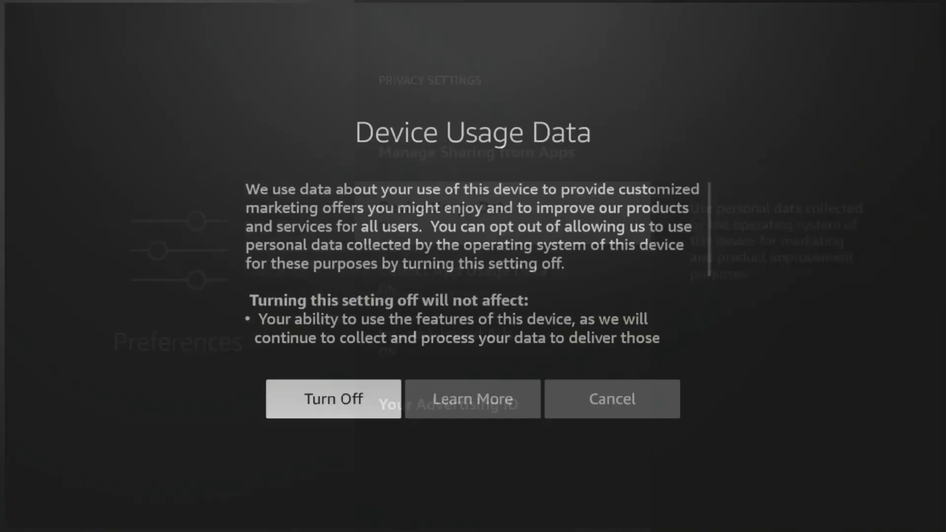
pyautogui.press('Right')
pyautogui.press('Left')
pyautogui.press('Return')
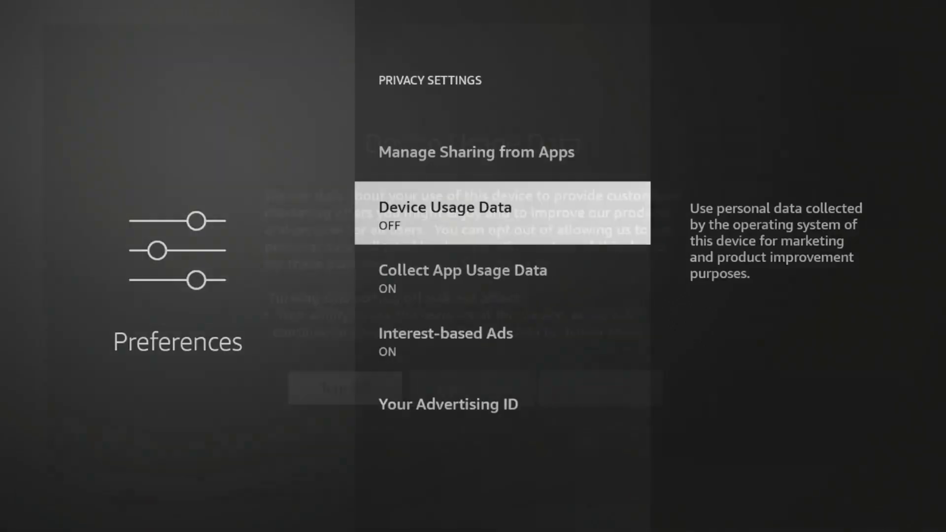
# Turn off Collect App Usage Data and Interest-based Ads.
pyautogui.press('Down')
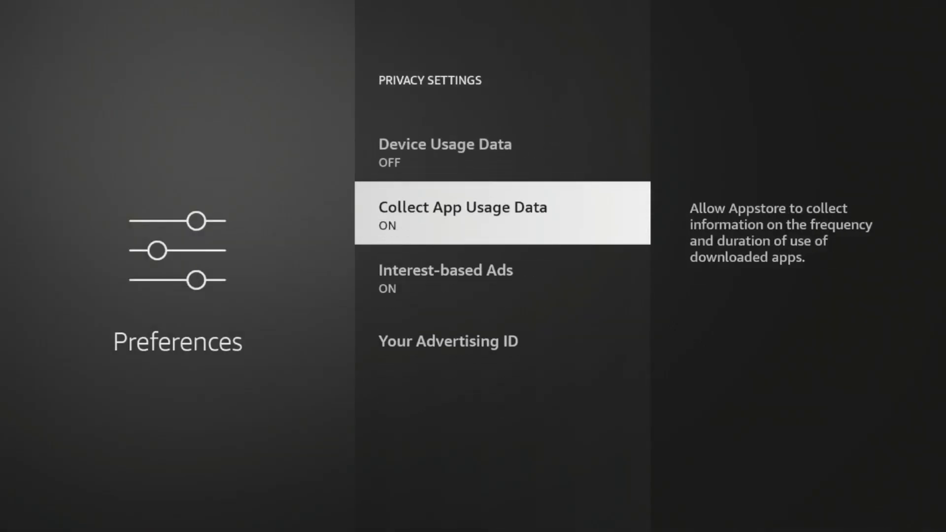
pyautogui.press('Return')
pyautogui.press('Return')
pyautogui.press('Down')
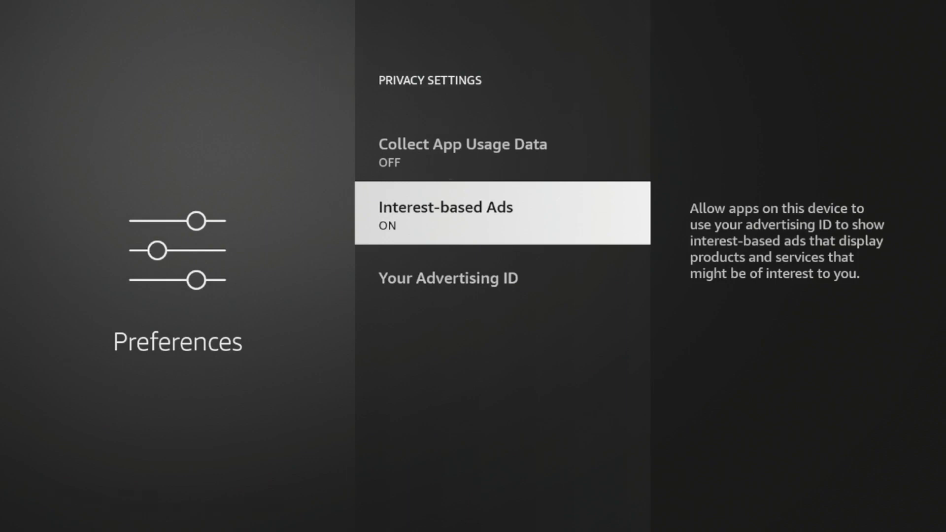
pyautogui.press('Return')
pyautogui.press('Return')
pyautogui.press('Up')
pyautogui.press('Up')
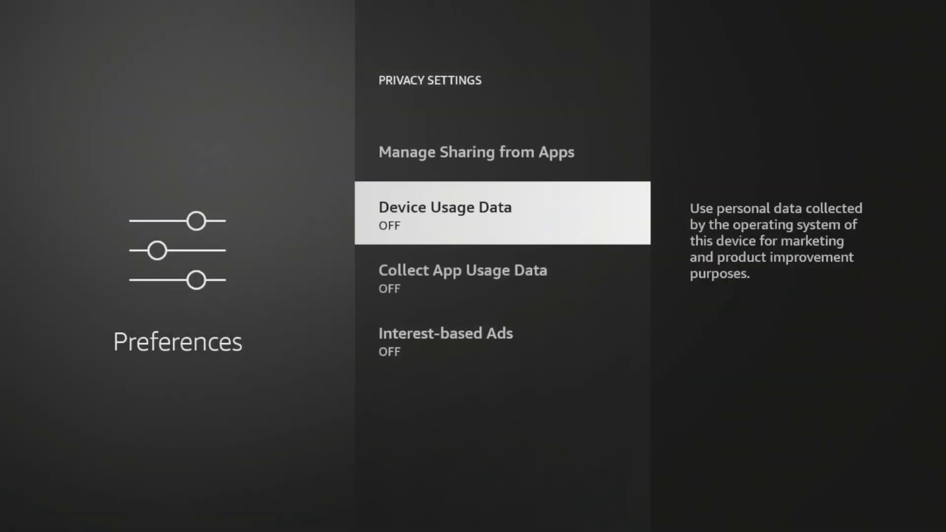
# Verify all three privacy settings read OFF, then return to the Preferences list.
pyautogui.press('Up')
pyautogui.press('Down')
pyautogui.press('Down')
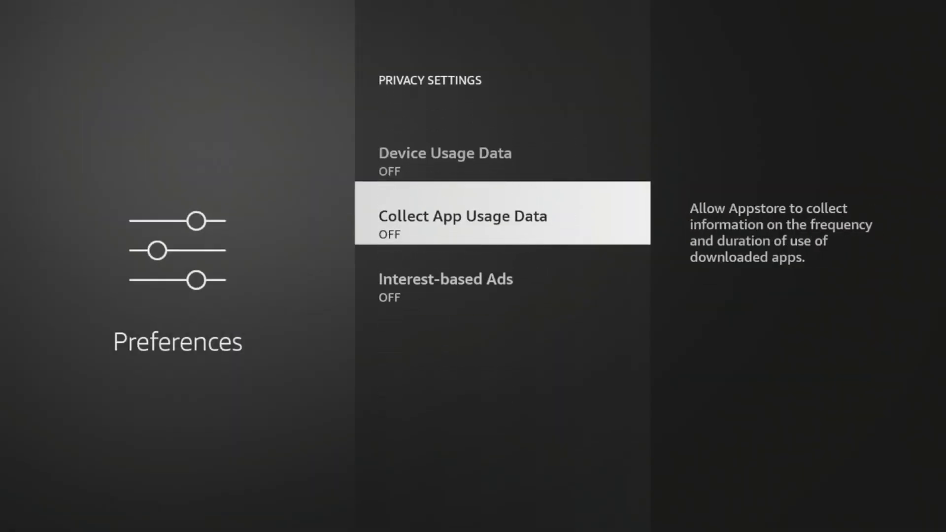
pyautogui.press('Up')
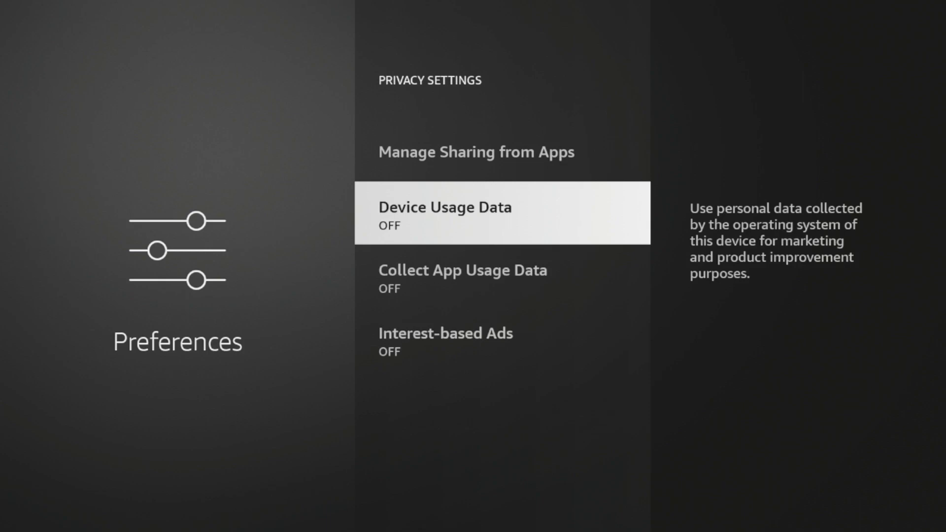
pyautogui.press('Down')
pyautogui.press('Down')
pyautogui.press('Up')
pyautogui.press('Up')
pyautogui.press('Escape')
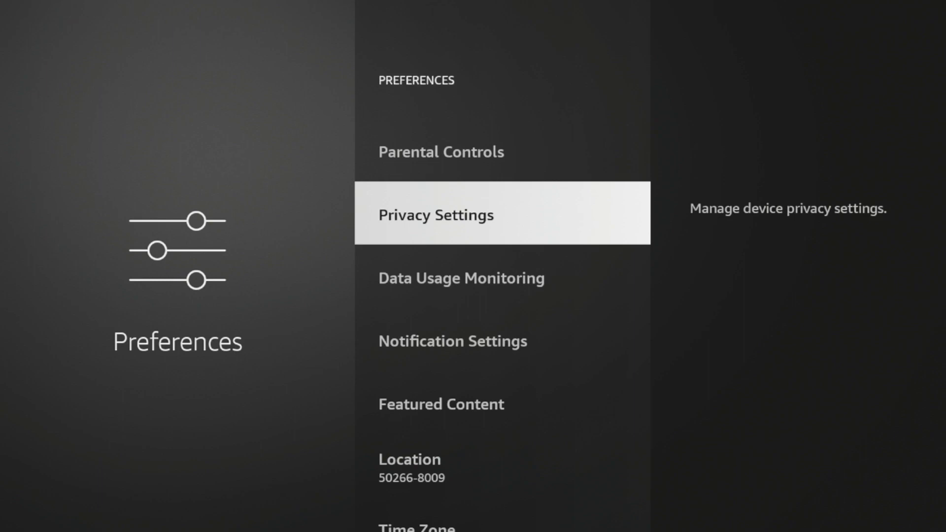
pyautogui.press('Down')
# Confirm Data Usage Monitoring is OFF, then leave Preferences for the home screen.
pyautogui.press('Up')
pyautogui.press('Down')
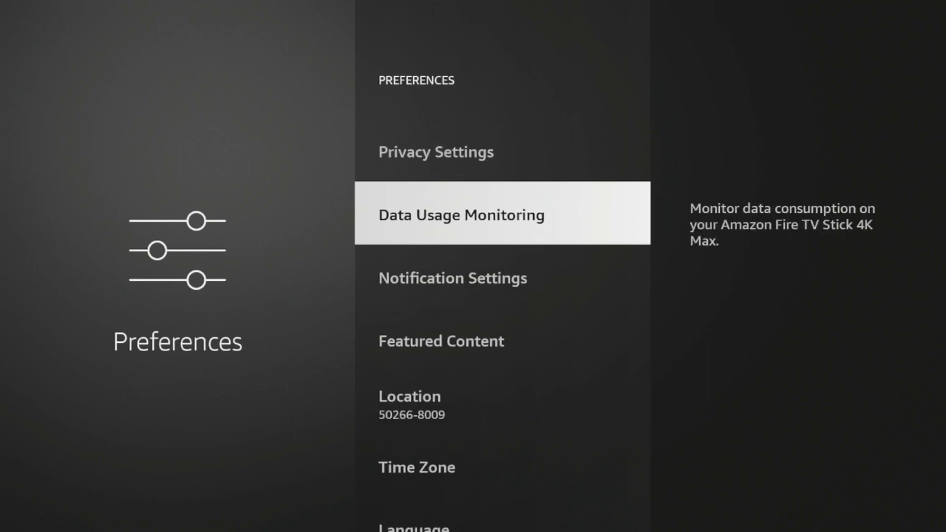
pyautogui.press('Return')
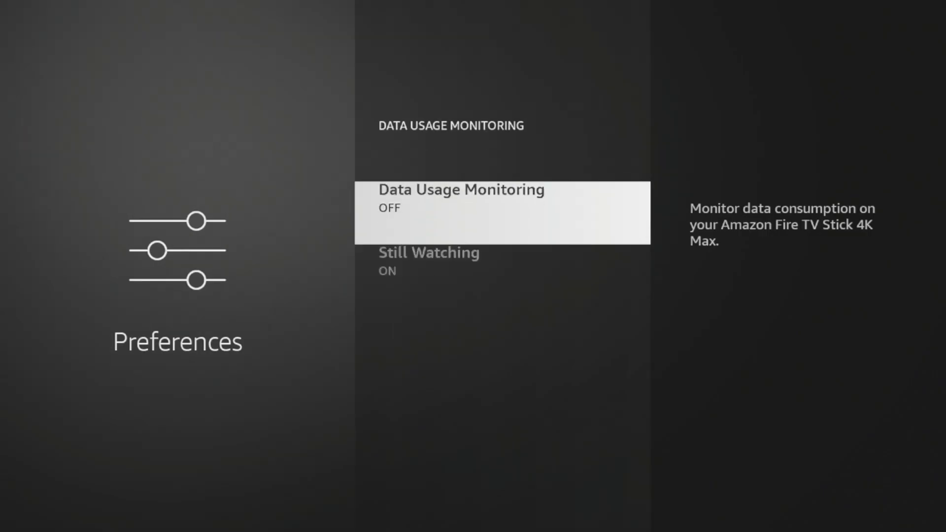
pyautogui.press('Escape')
pyautogui.press('Down')
pyautogui.press('Down')
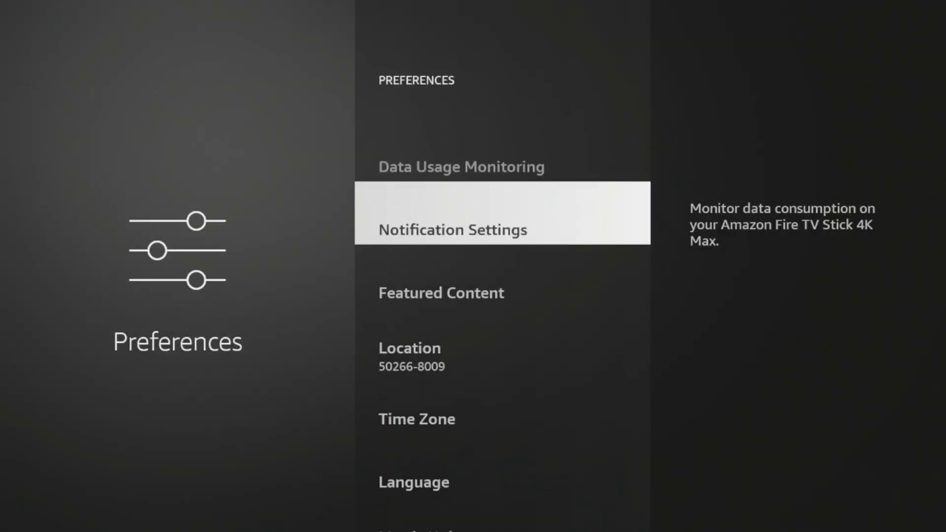
pyautogui.press('Down')
pyautogui.press('Down')
pyautogui.press('Up')
pyautogui.press('Up')
pyautogui.press('Up')
pyautogui.press('Up')
pyautogui.press('Up')
pyautogui.press('Up')
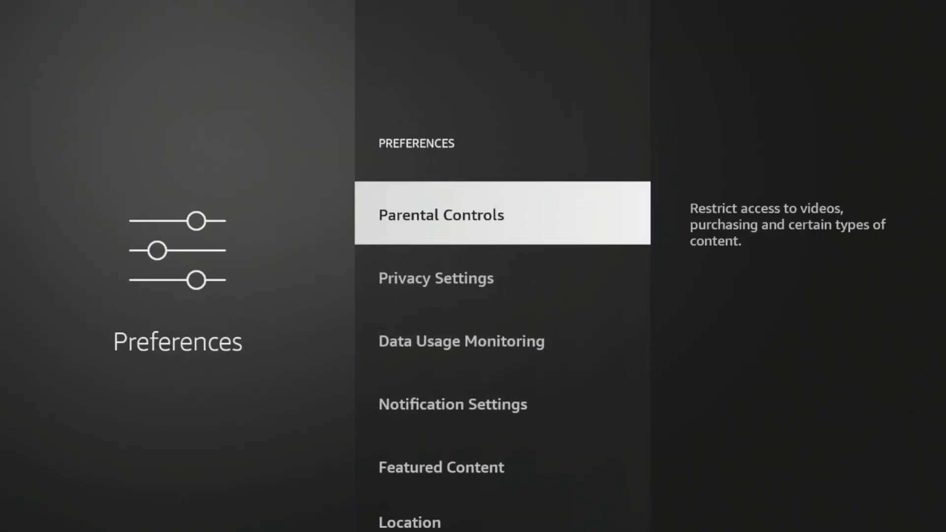
pyautogui.press('Down')
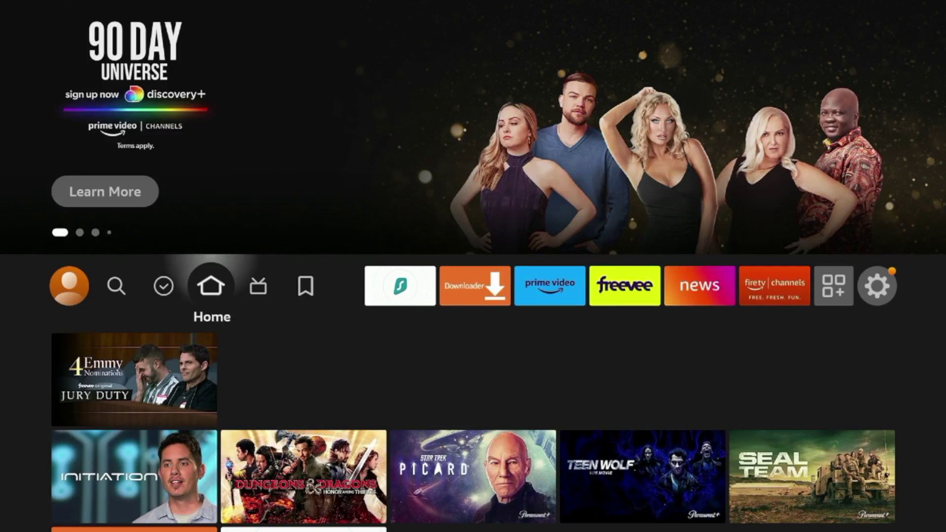
pyautogui.press('Right')
pyautogui.press('Right')
pyautogui.press('Right')
pyautogui.press('Right')
pyautogui.press('Right')
pyautogui.press('Right')
pyautogui.press('Right')
pyautogui.press('Right')
pyautogui.press('Right')
pyautogui.press('Right')
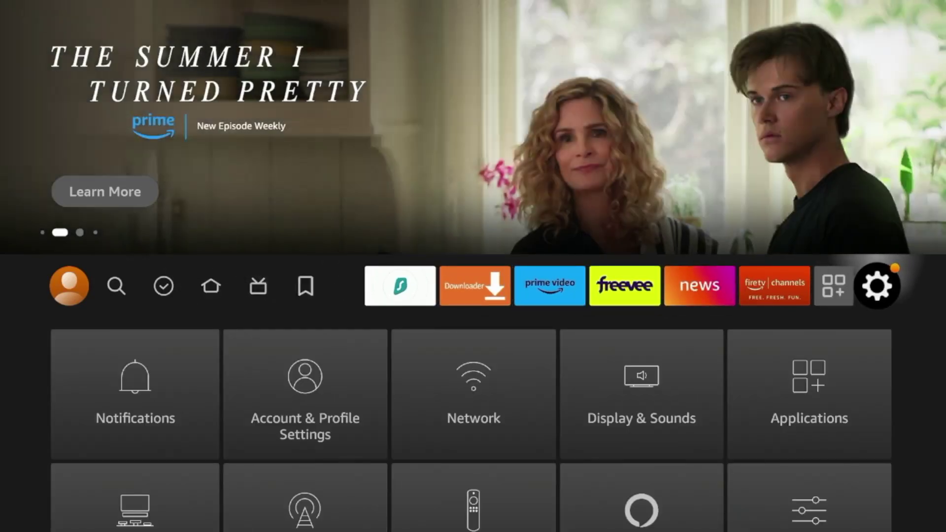
# Turn Navigation Sounds OFF under Display & Sounds > Audio.
pyautogui.press('Down')
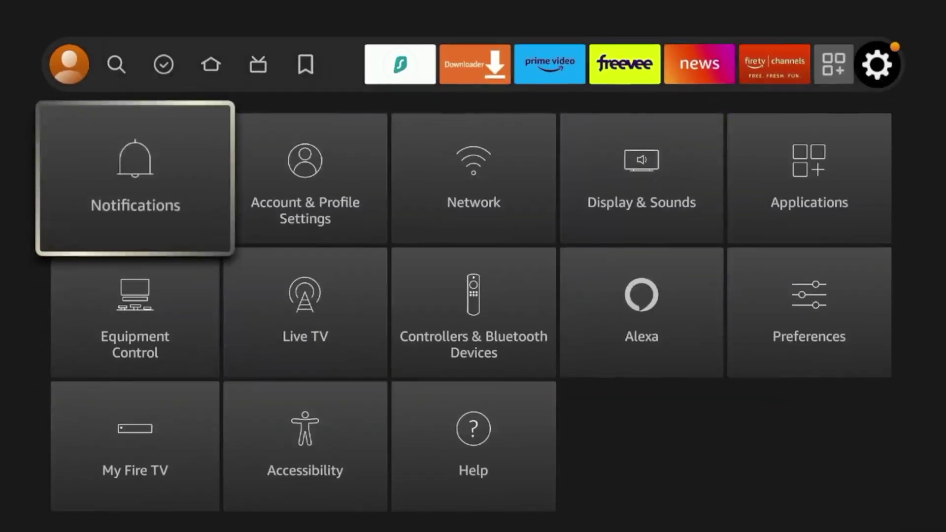
pyautogui.press('Right')
pyautogui.press('Right')
pyautogui.press('Right')
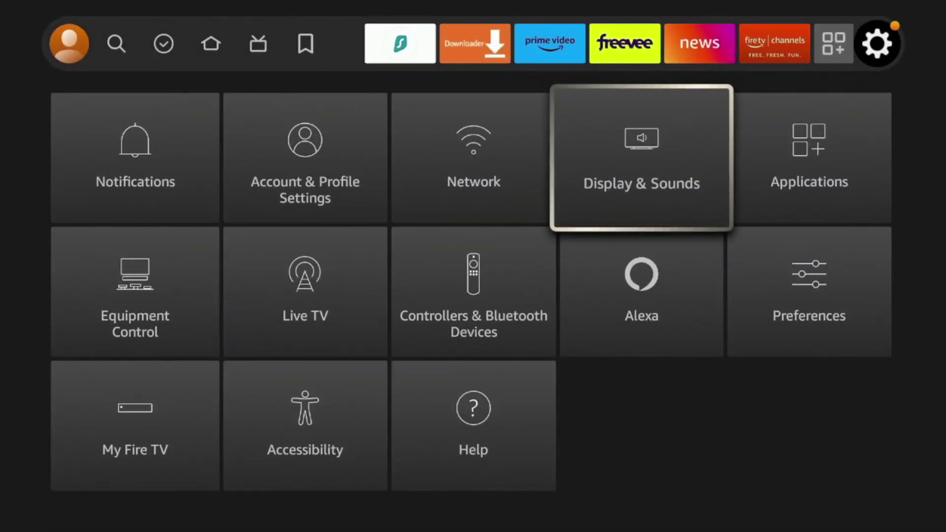
pyautogui.press('Return')
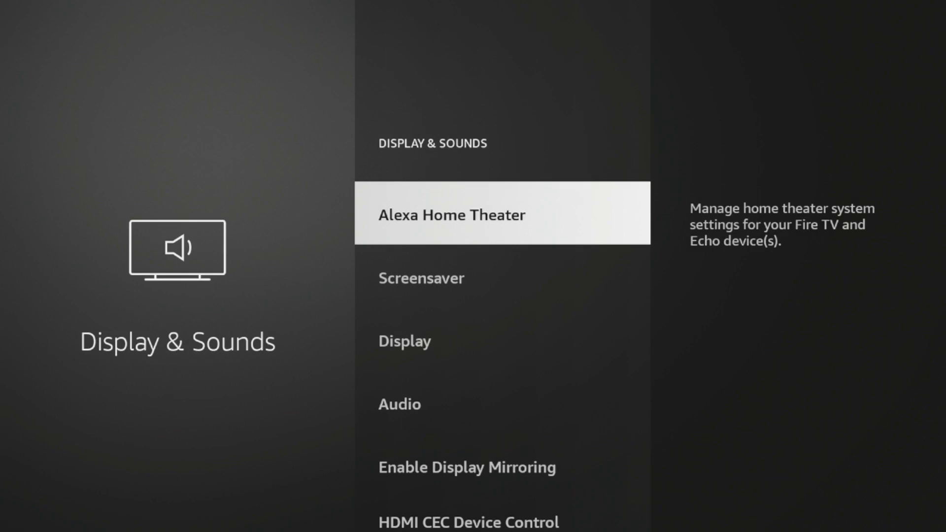
pyautogui.press('Down')
pyautogui.press('Down')
pyautogui.press('Down')
pyautogui.press('Up')
pyautogui.press('Down')
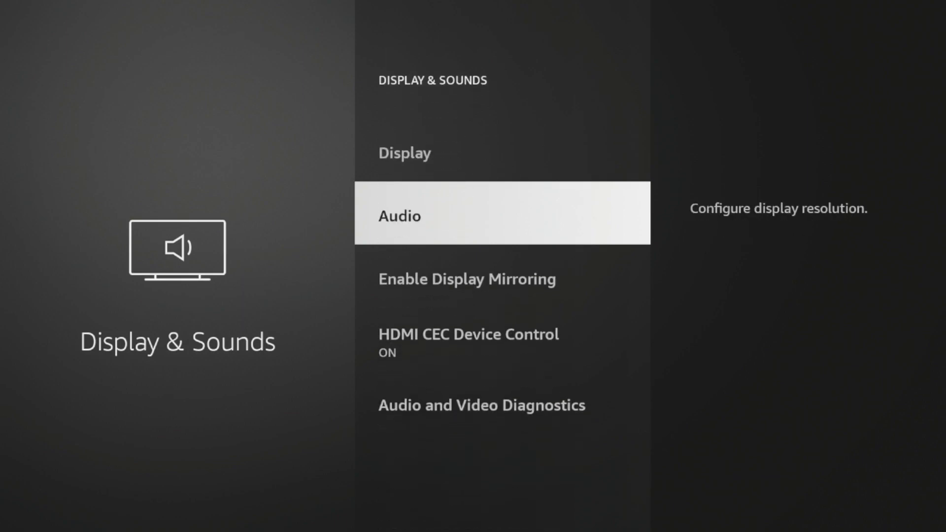
pyautogui.press('Return')
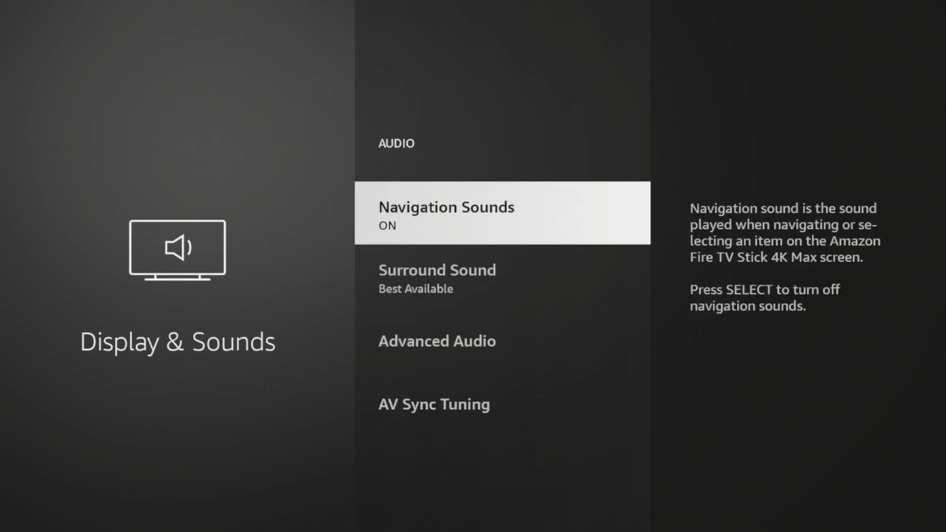
pyautogui.press('Return')
# Back out of Display & Sounds to the main settings categories.
pyautogui.press('Escape')
pyautogui.press('Down')
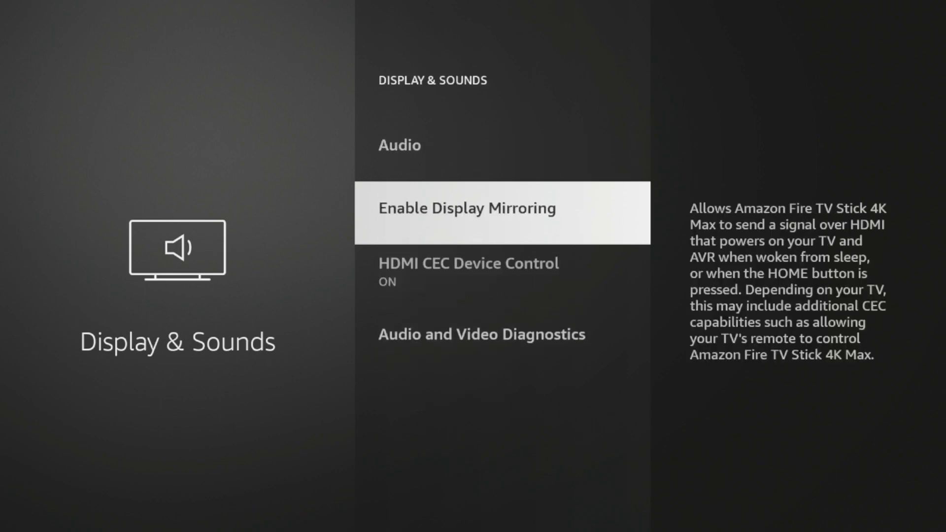
pyautogui.press('Up')
pyautogui.press('Up')
pyautogui.press('Escape')
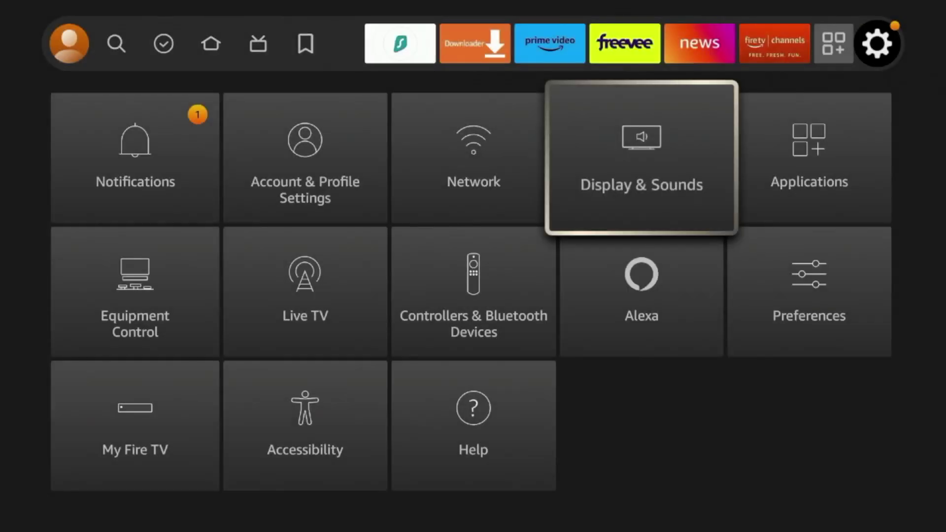
pyautogui.press('Escape')
# Go to the Display & Sounds settings and reach the Screensaver entry.
pyautogui.press('Down')
pyautogui.press('Right')
pyautogui.press('Right')
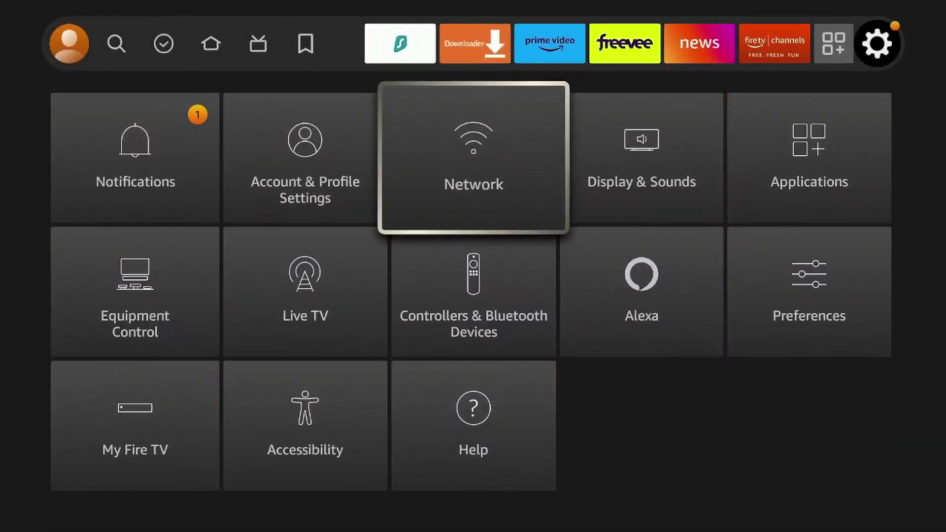
pyautogui.press('Right')
pyautogui.press('Right')
pyautogui.press('Left')
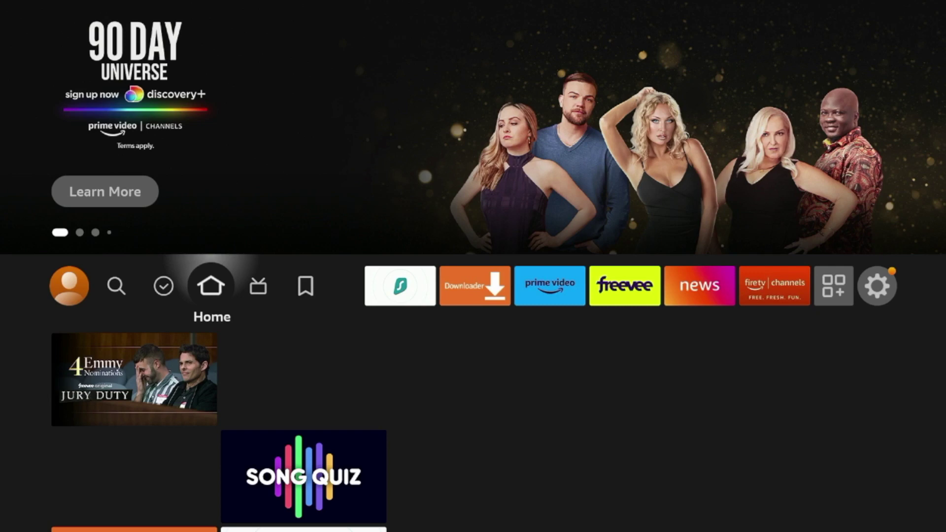
pyautogui.press('Right')
pyautogui.press('Right')
pyautogui.press('Right')
pyautogui.press('Right')
pyautogui.press('Right')
pyautogui.press('Right')
pyautogui.press('Right')
pyautogui.press('Right')
pyautogui.press('Right')
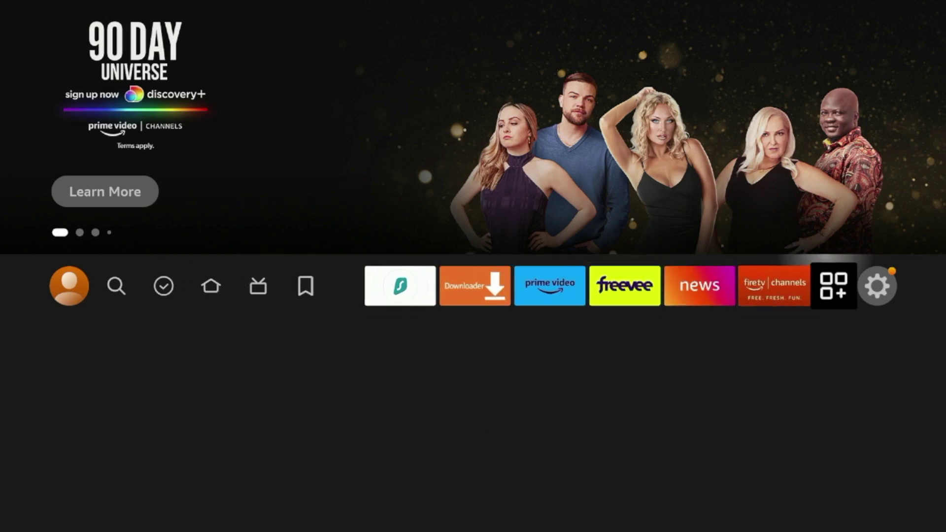
pyautogui.press('Right')
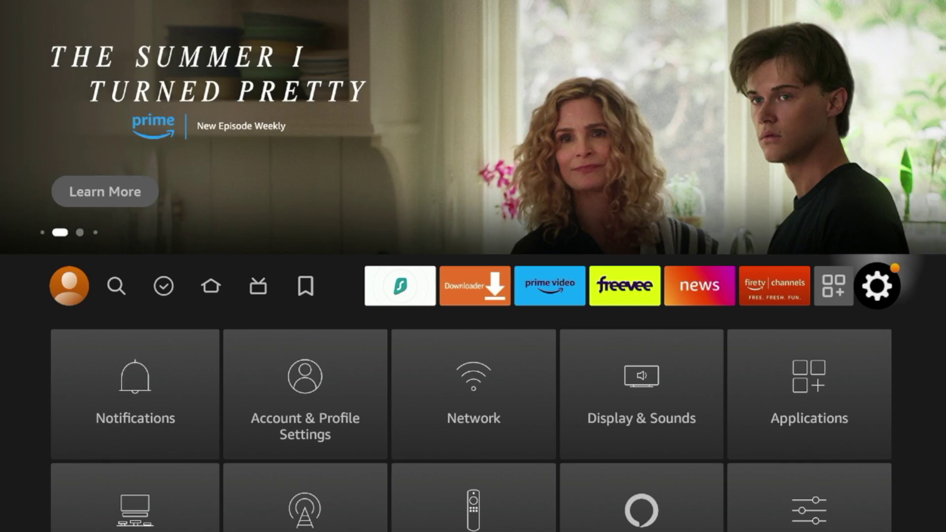
pyautogui.press('Down')
pyautogui.press('Right')
pyautogui.press('Right')
pyautogui.press('Right')
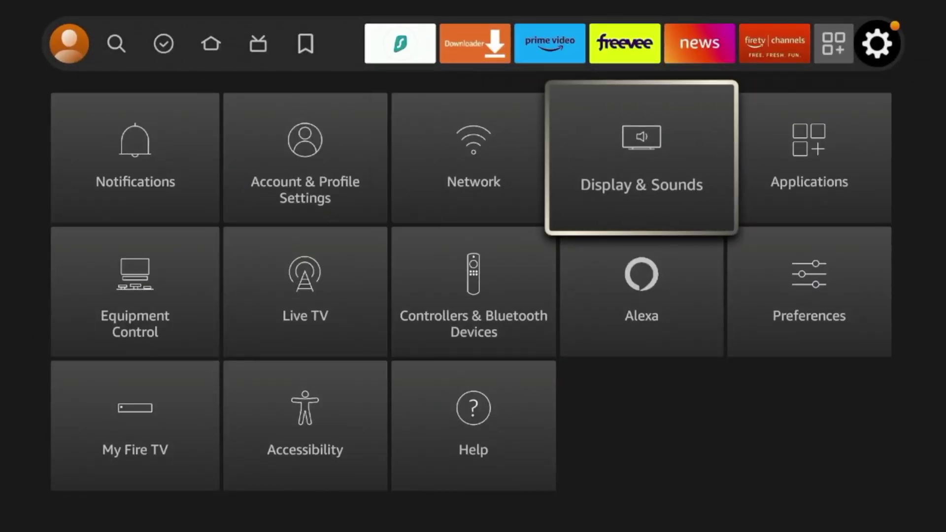
pyautogui.press('Return')
pyautogui.press('Down')
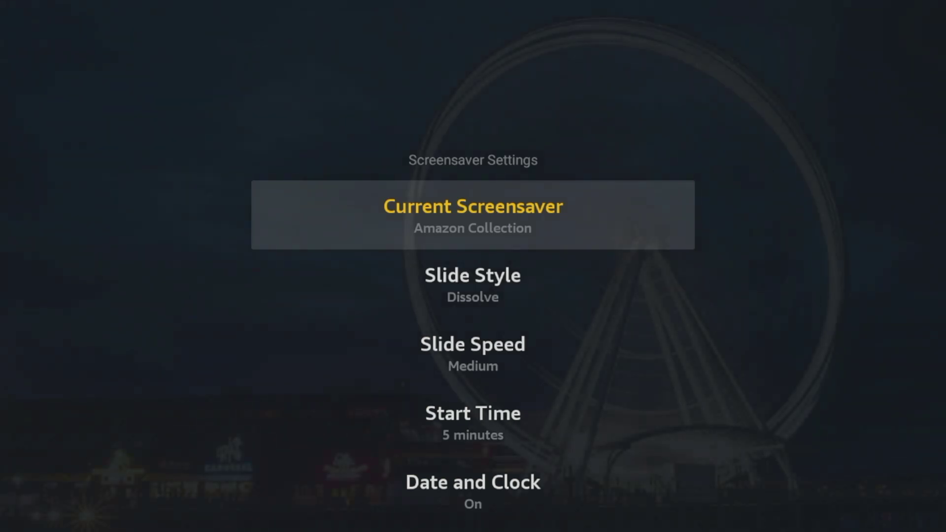
# Turn the screensaver's Alexa Hints option Off.
pyautogui.press('Down')
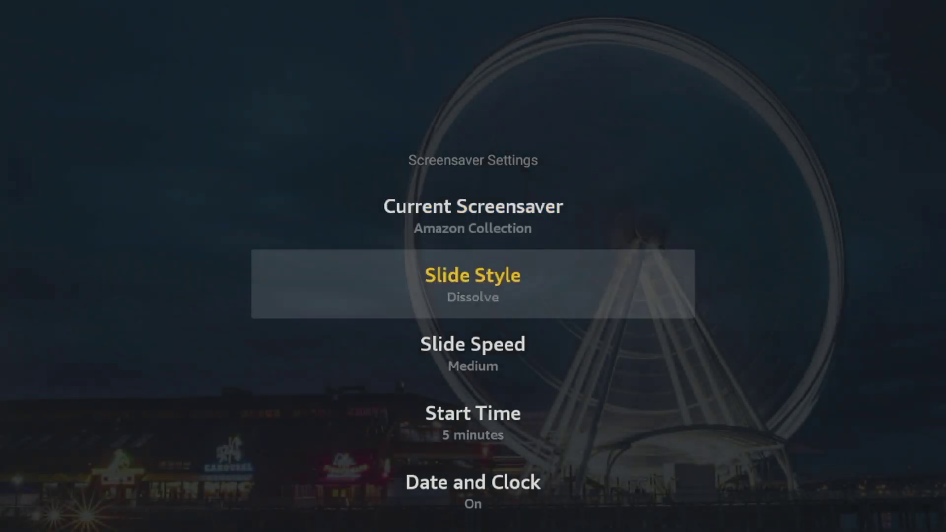
pyautogui.press('Down')
pyautogui.press('Down')
pyautogui.press('Down')
pyautogui.press('Down')
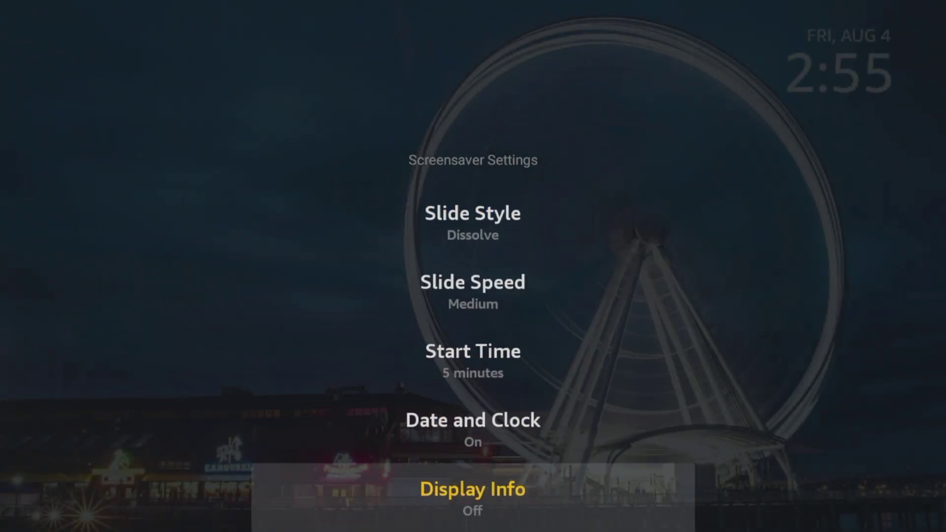
pyautogui.press('Down')
pyautogui.press('Down')
pyautogui.press('Up')
pyautogui.press('Up')
pyautogui.press('Up')
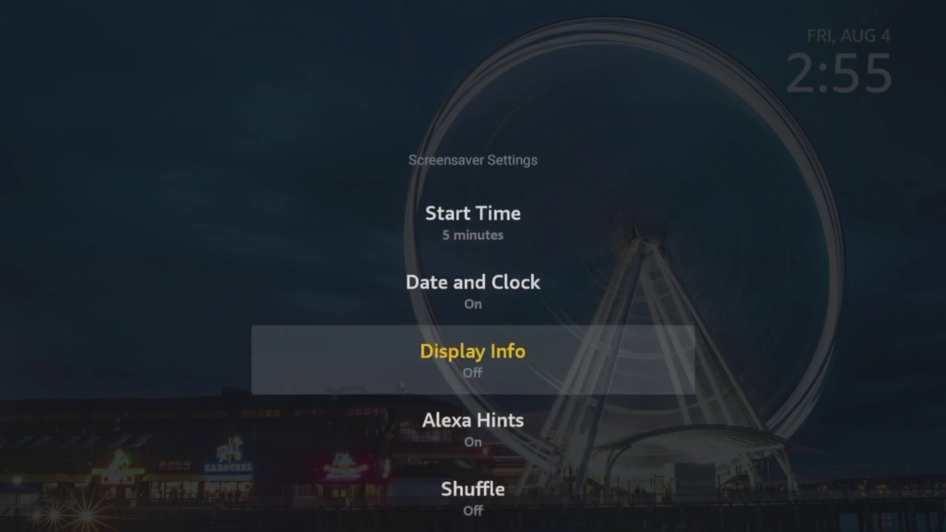
pyautogui.press('Down')
pyautogui.press('Down')
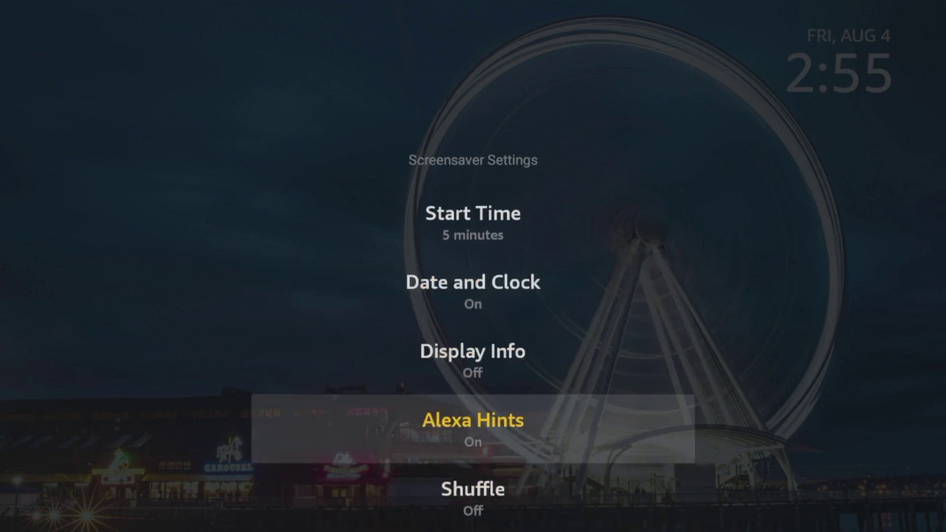
pyautogui.press('Return')
# Check the current screensaver and keep Amazon Collection rather than Daily Memories.
pyautogui.press('Up')
pyautogui.press('Up')
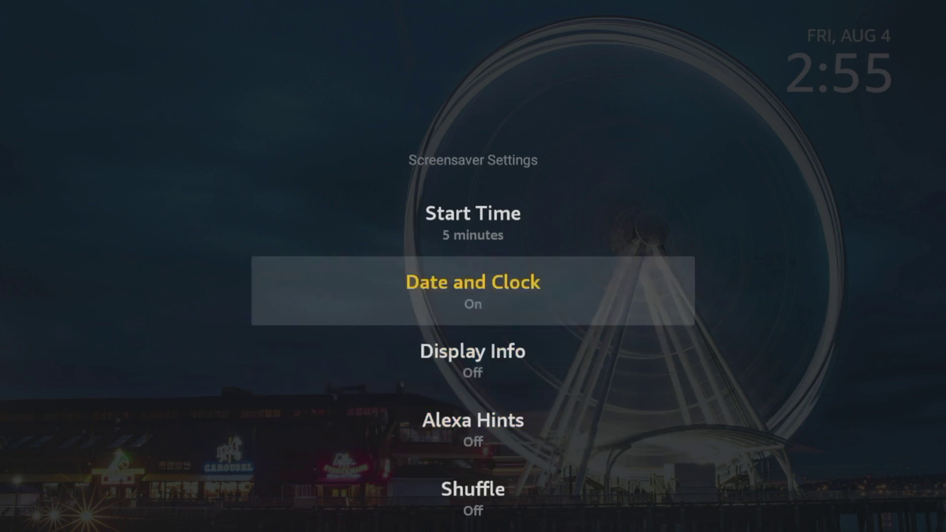
pyautogui.press('Up')
pyautogui.press('Up')
pyautogui.press('Down')
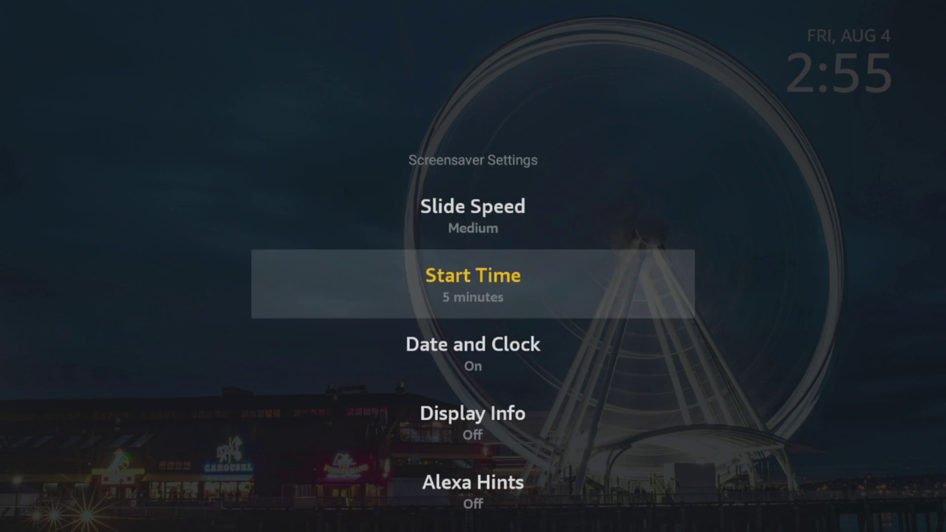
pyautogui.press('Up')
pyautogui.press('Up')
pyautogui.press('Up')
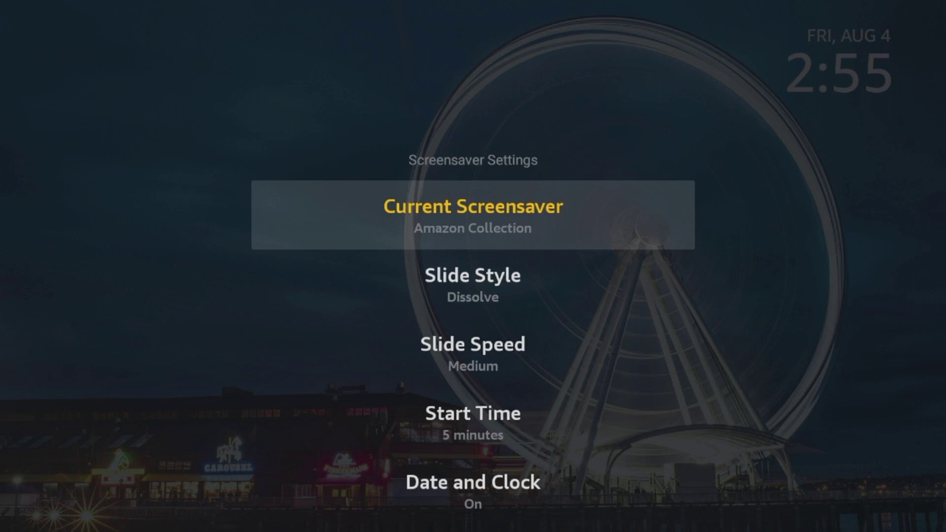
pyautogui.press('Return')
pyautogui.press('Down')
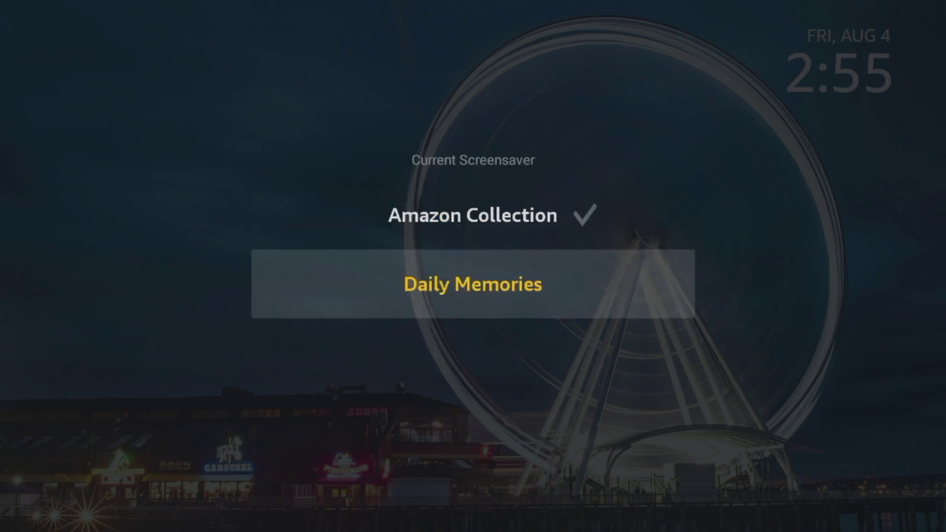
pyautogui.press('Up')
pyautogui.press('Return')
# Review the screensaver options, confirming Display Info and Alexa Hints both read Off.
pyautogui.press('Down')
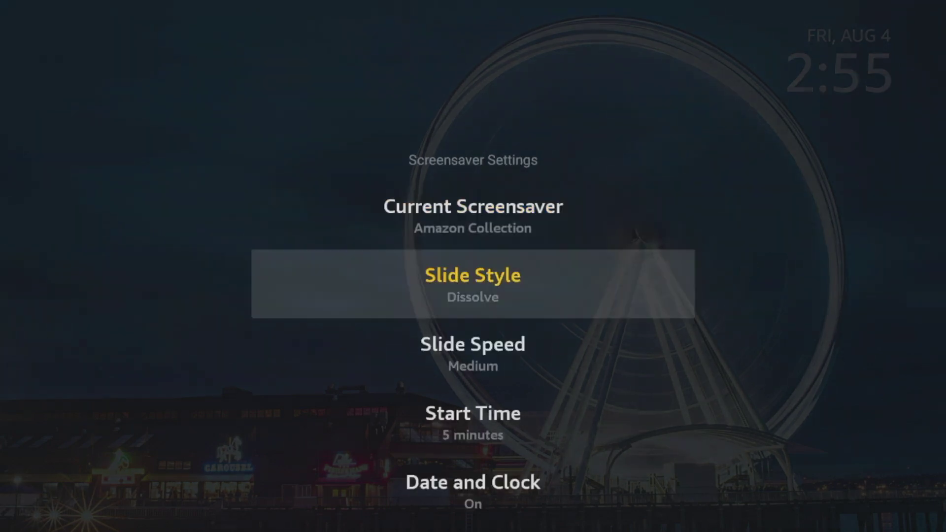
pyautogui.press('Down')
pyautogui.press('Down')
pyautogui.press('Down')
pyautogui.press('Down')
pyautogui.press('Down')
pyautogui.press('Up')
pyautogui.press('Up')
pyautogui.press('Up')
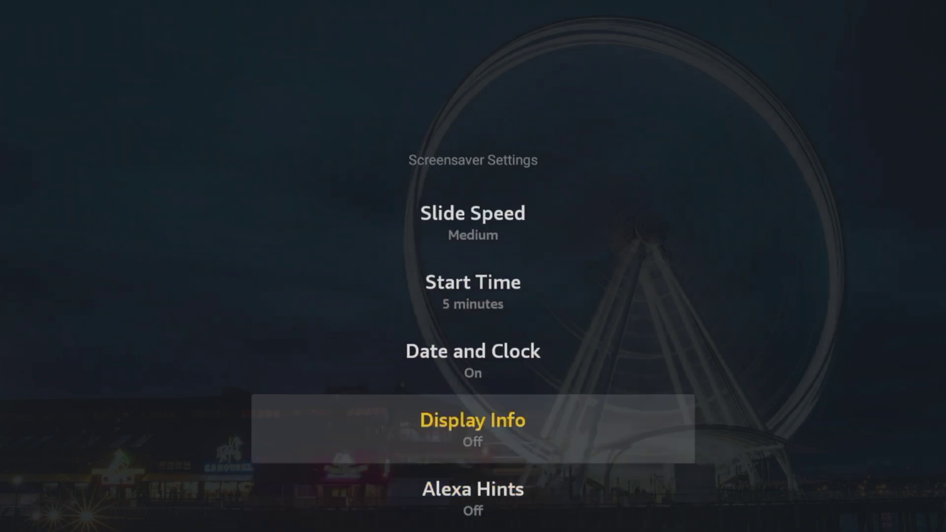
pyautogui.press('Up')
pyautogui.press('Up')
pyautogui.press('Up')
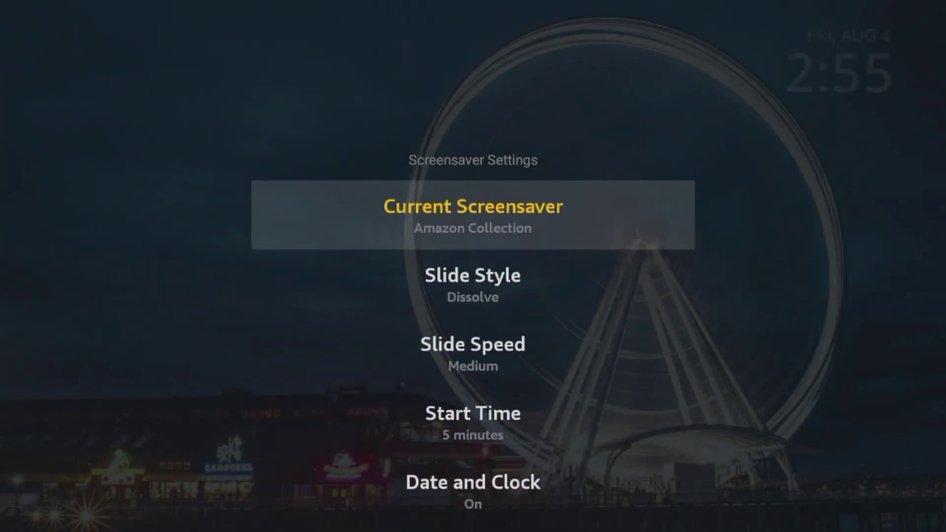
pyautogui.press('Down')
pyautogui.press('Down')
pyautogui.press('Down')
pyautogui.press('Down')
pyautogui.press('Down')
pyautogui.press('Down')
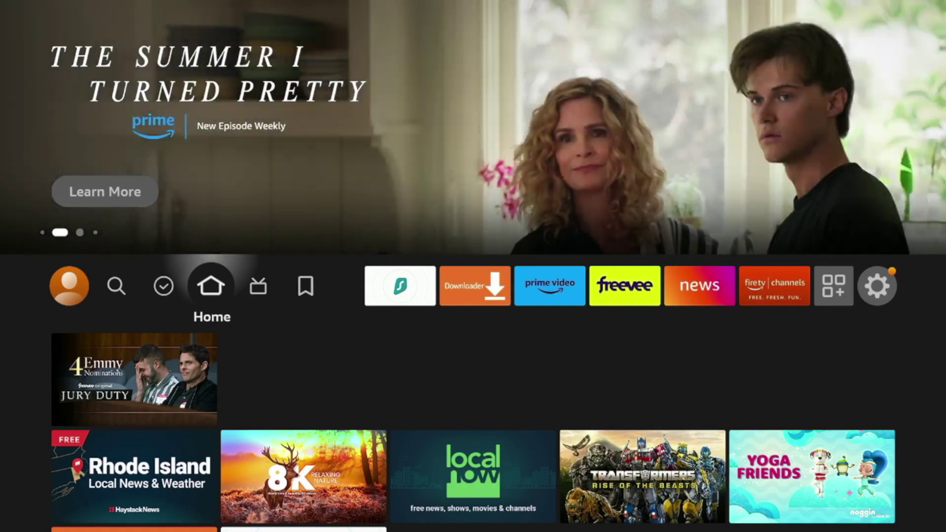
pyautogui.press('Right')
pyautogui.press('Right')
pyautogui.press('Right')
pyautogui.press('Right')
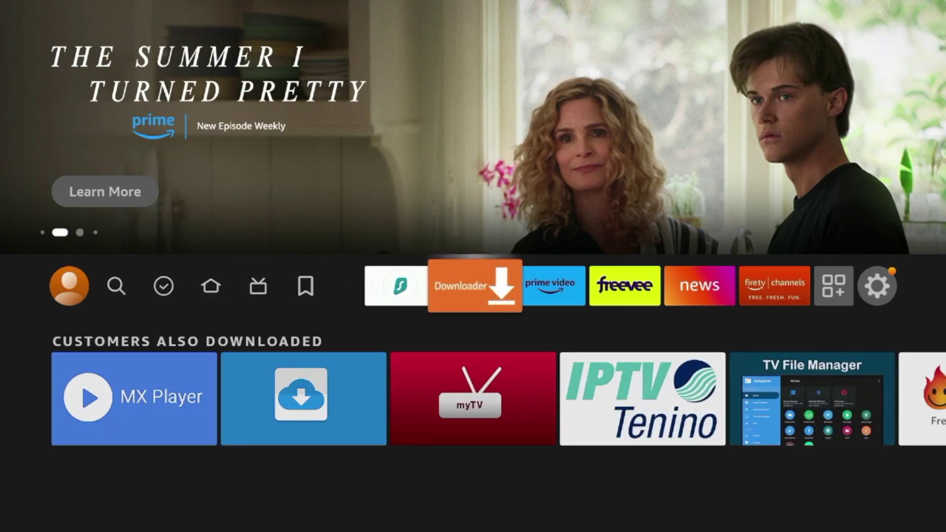
# In Downloader, scroll the IPTV WIRE links page to Utilities and download Fast Task Killer.
pyautogui.press('Return')
pyautogui.scroll(15, 766, 103)
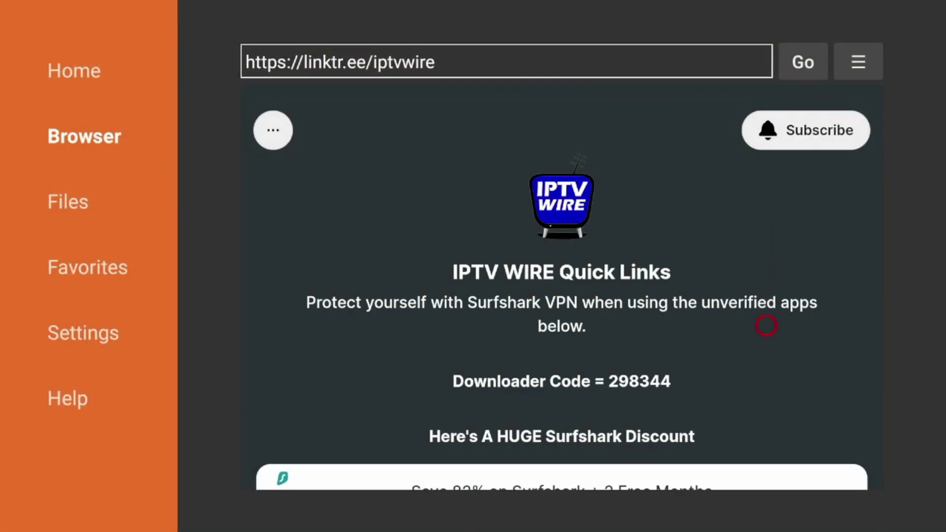
pyautogui.scroll(-20, 766, 470)
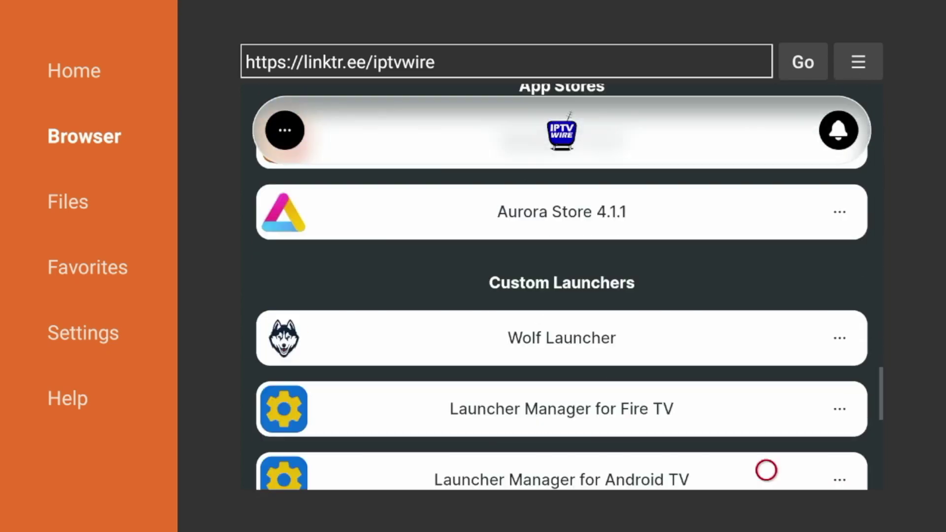
pyautogui.scroll(-10, 766, 470)
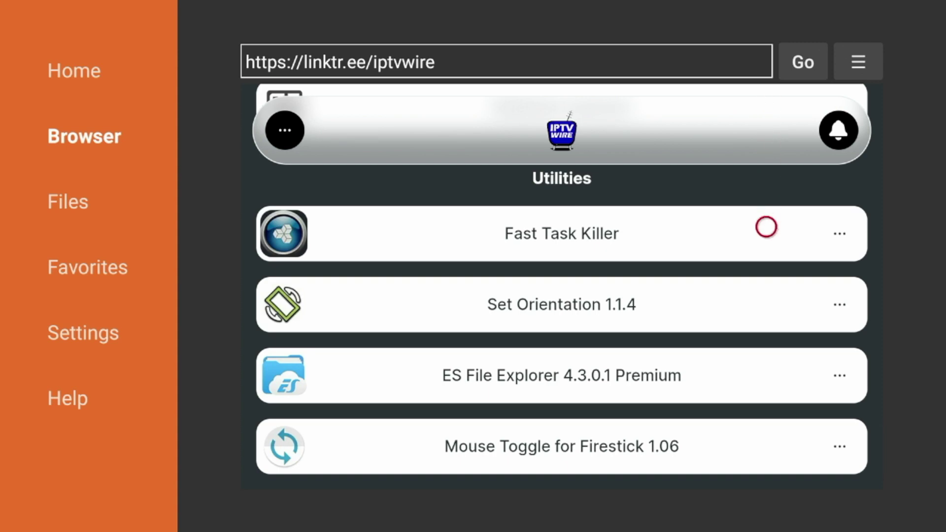
pyautogui.click(765, 227)
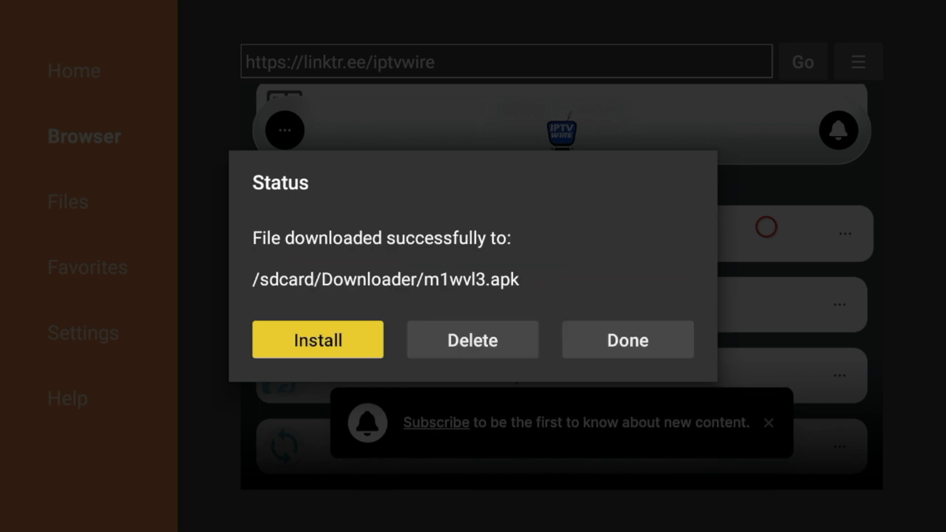
# Install the downloaded Fast Task Killer and return to the home screen.
pyautogui.press('Return')
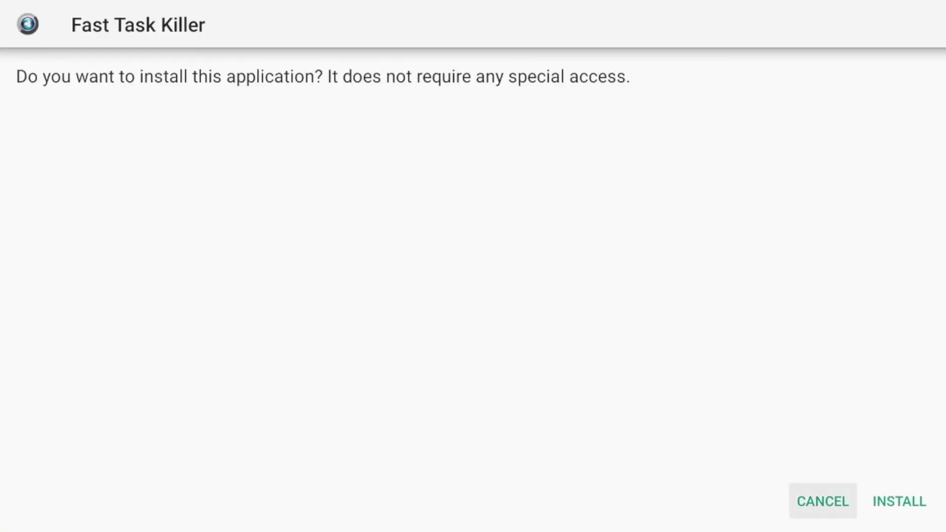
pyautogui.press('Right')
pyautogui.press('Return')
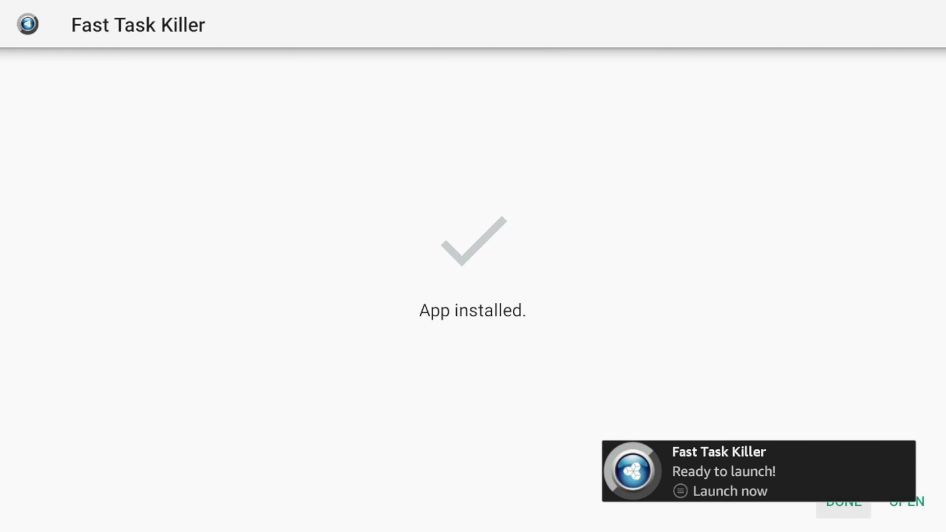
pyautogui.press('Right')
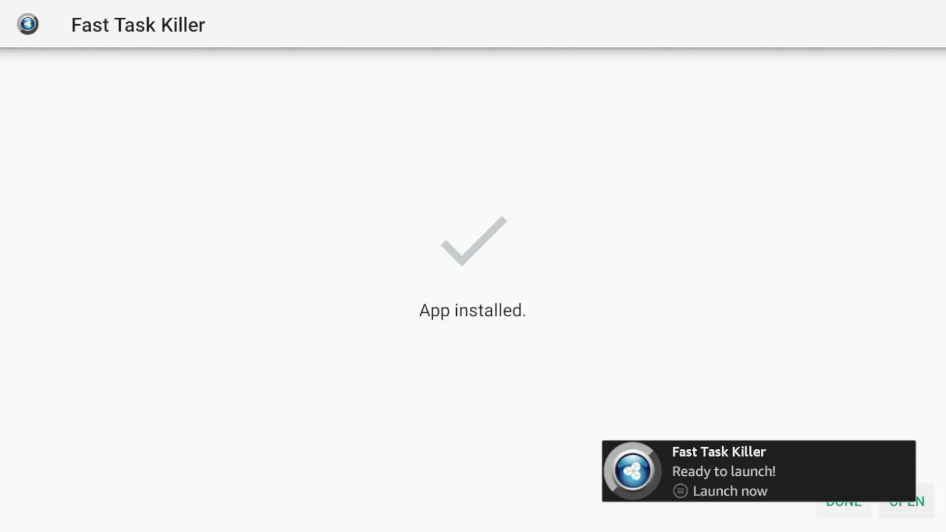
pyautogui.press('Left')
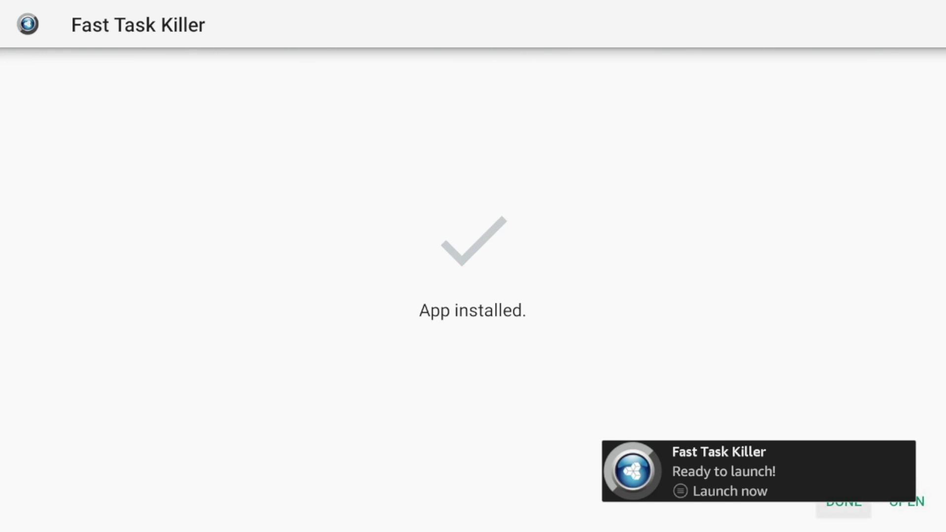
pyautogui.press('Return')
pyautogui.press('Home')
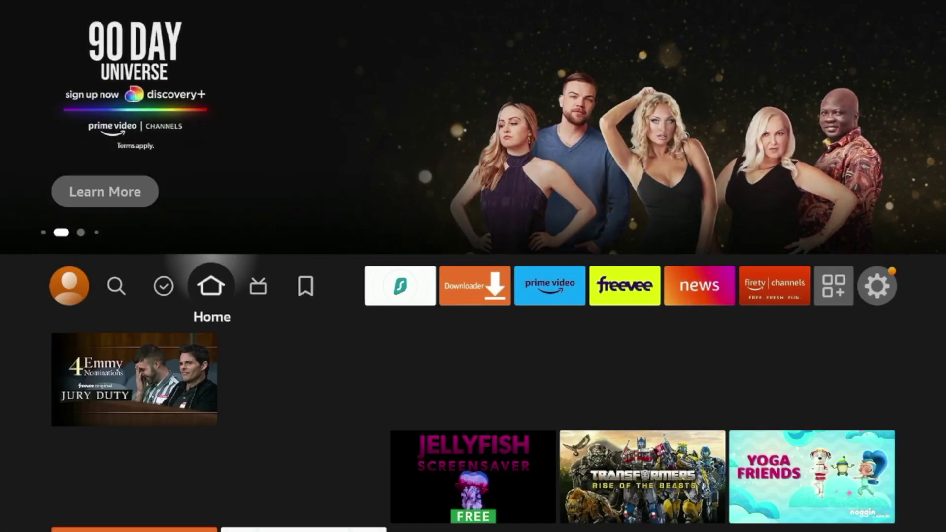
# Open Your Apps & Channels from the quick menu and highlight Fast Task Killer.
pyautogui.press('Home')
pyautogui.press('Right')
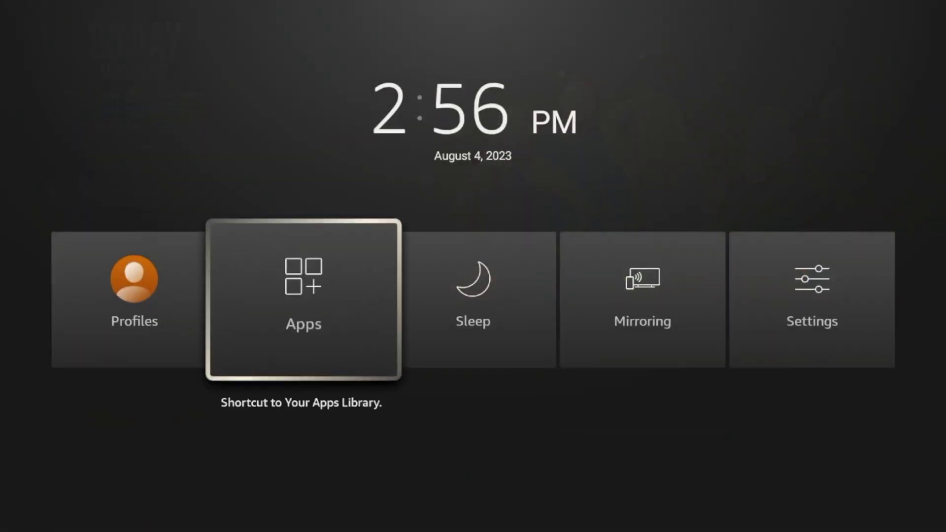
pyautogui.press('Return')
pyautogui.press('Down')
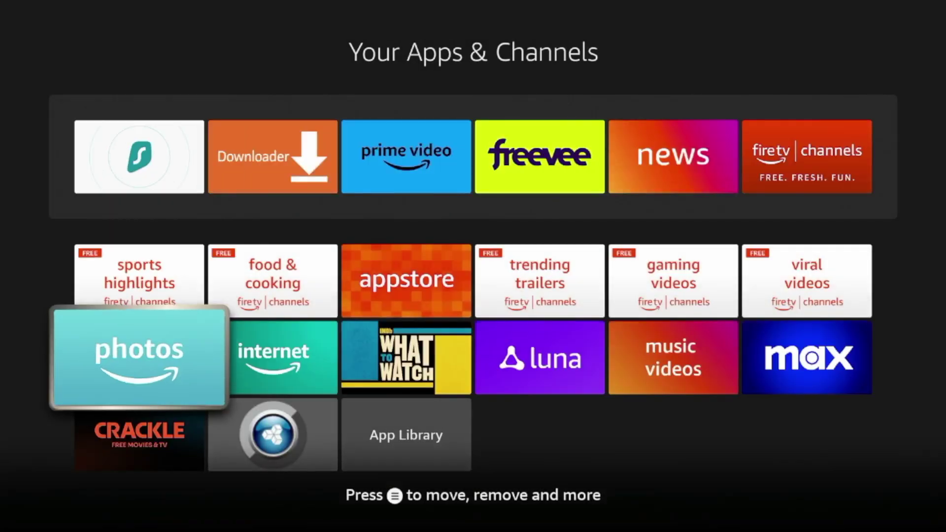
pyautogui.press('Down')
pyautogui.press('Right')
# Move the Fast Task Killer tile to sit right after Downloader in the home row.
pyautogui.press('Menu')
pyautogui.press('Return')
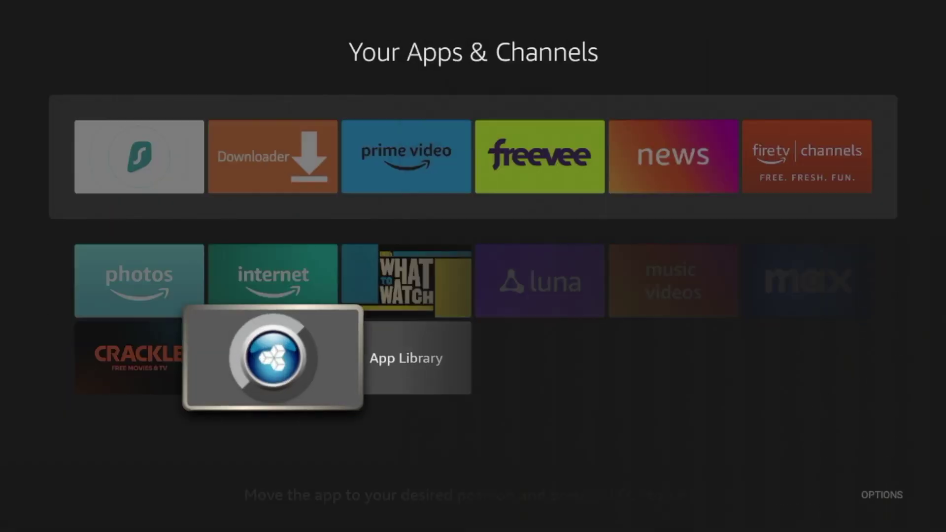
pyautogui.press('Up')
pyautogui.press('Right')
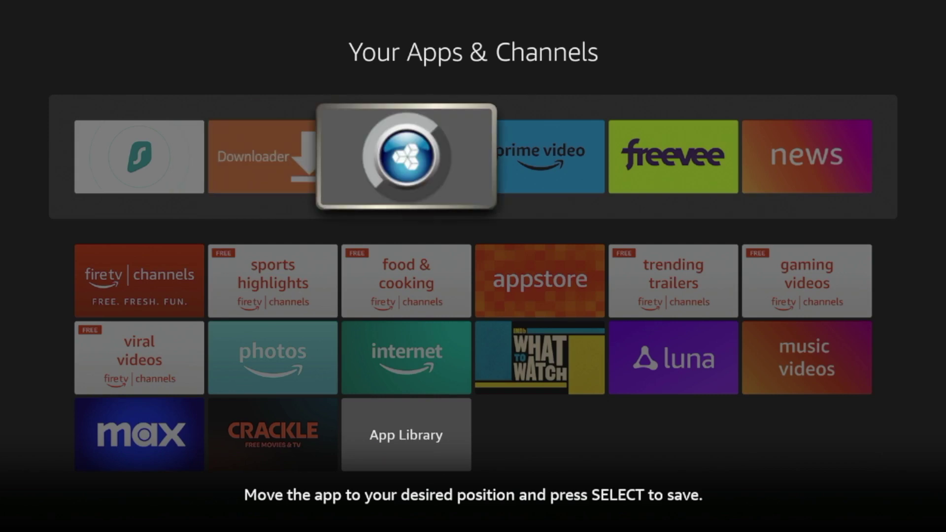
pyautogui.press('Return')
pyautogui.press('Escape')
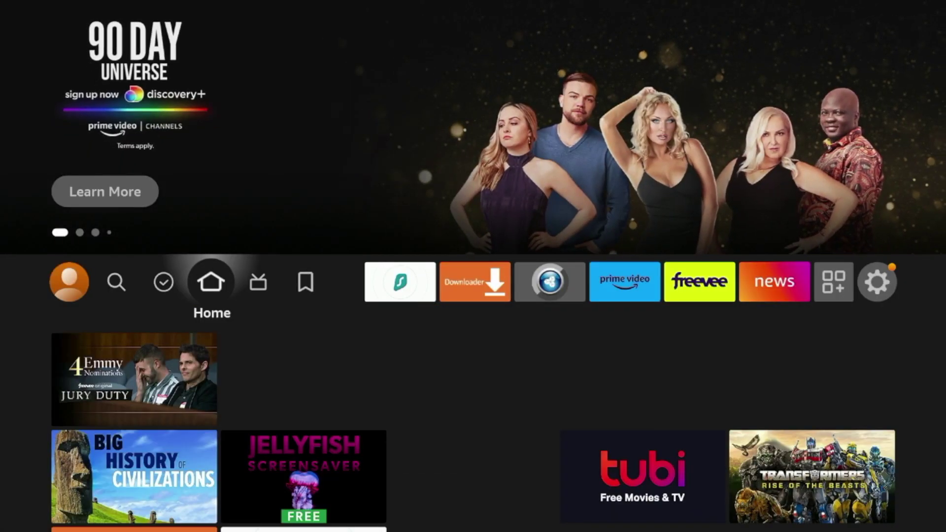
# Launch Fast Task Killer from the home row twice to free memory.
pyautogui.press('Right')
pyautogui.press('Right')
pyautogui.press('Right')
pyautogui.press('Right')
pyautogui.press('Right')
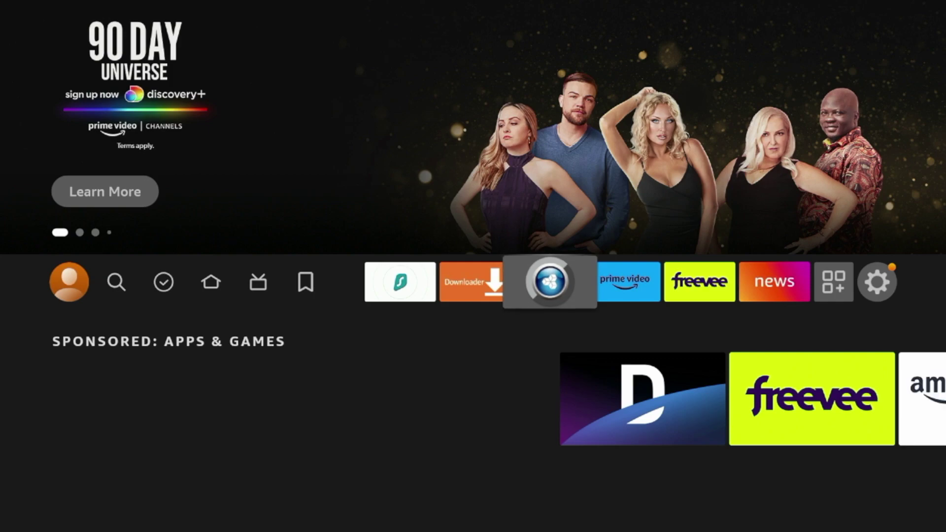
pyautogui.press('Return')
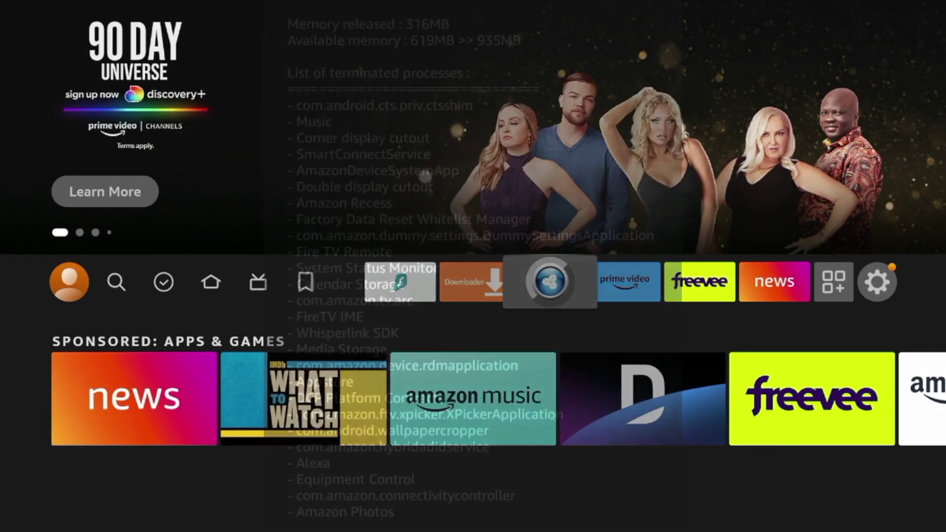
pyautogui.press('Right')
pyautogui.press('Left')
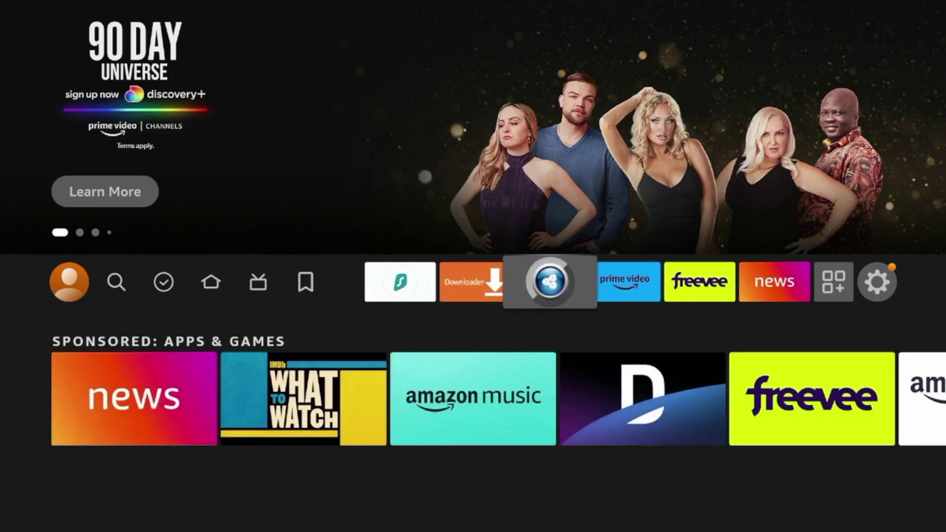
pyautogui.press('Return')
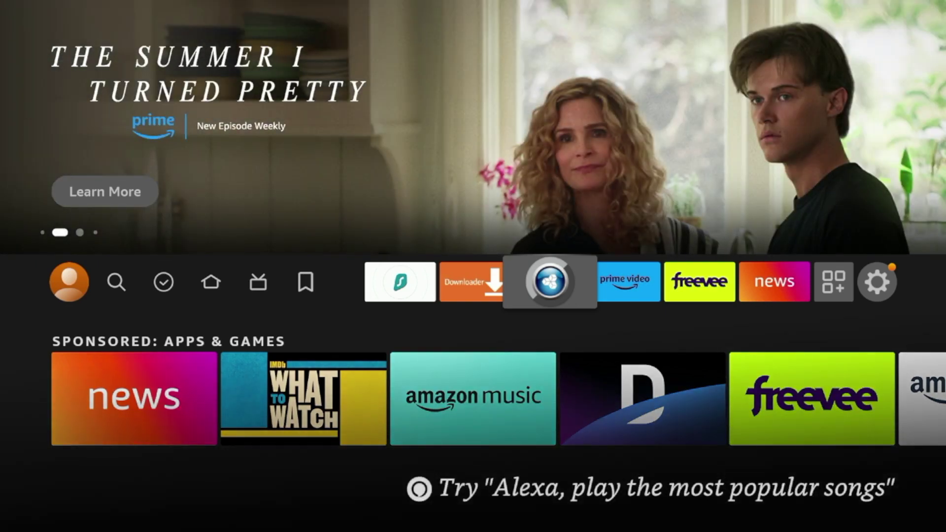
pyautogui.press('Right')
pyautogui.press('Right')
pyautogui.press('Right')
pyautogui.press('Right')
# Move along the home app row to the Surfshark tile and open the VPN app.
pyautogui.press('Left')
pyautogui.press('Left')
pyautogui.press('Left')
pyautogui.press('Left')
pyautogui.press('Left')
pyautogui.press('Left')
pyautogui.press('Left')
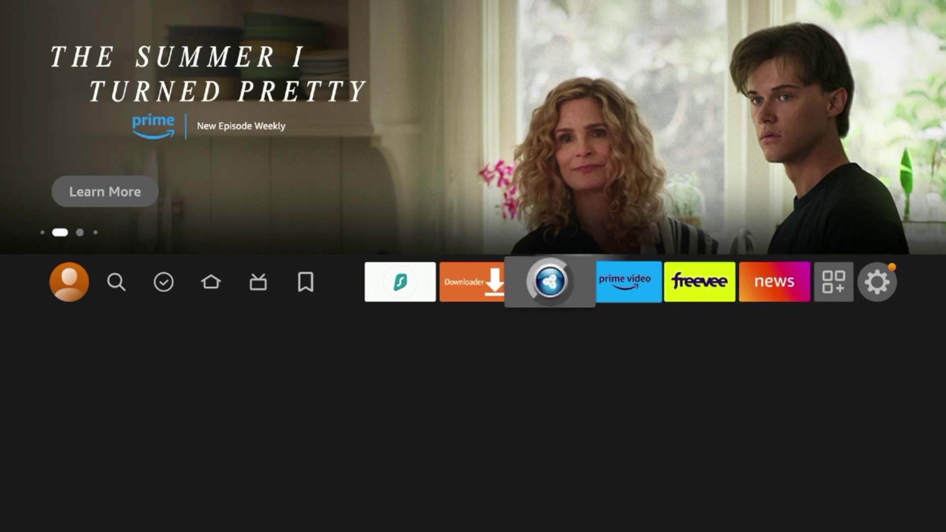
pyautogui.press('Right')
pyautogui.press('Right')
pyautogui.press('Right')
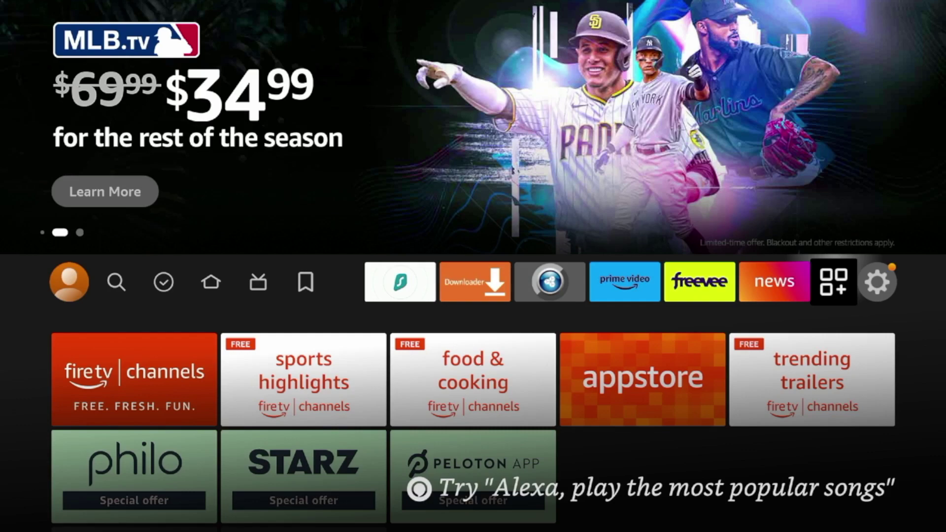
pyautogui.press('Up')
pyautogui.press('Down')
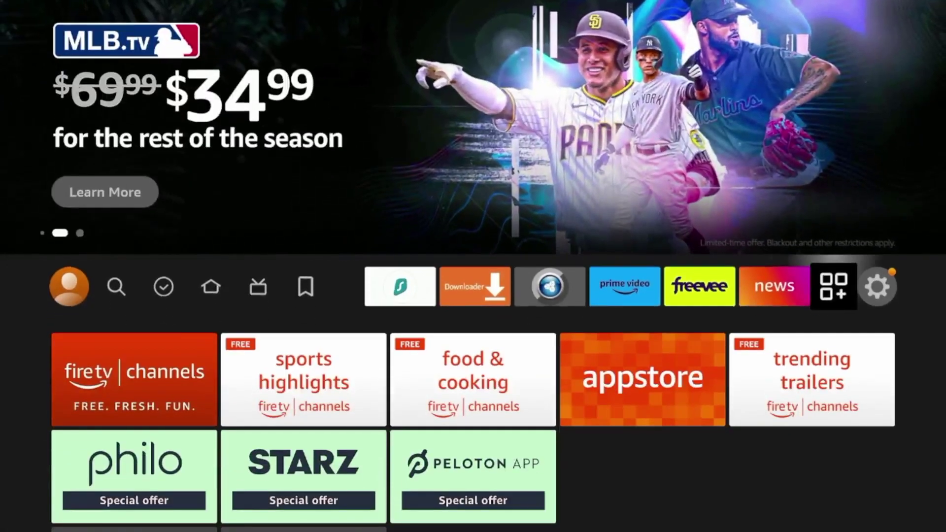
pyautogui.press('Left')
pyautogui.press('Left')
pyautogui.press('Left')
pyautogui.press('Left')
pyautogui.press('Left')
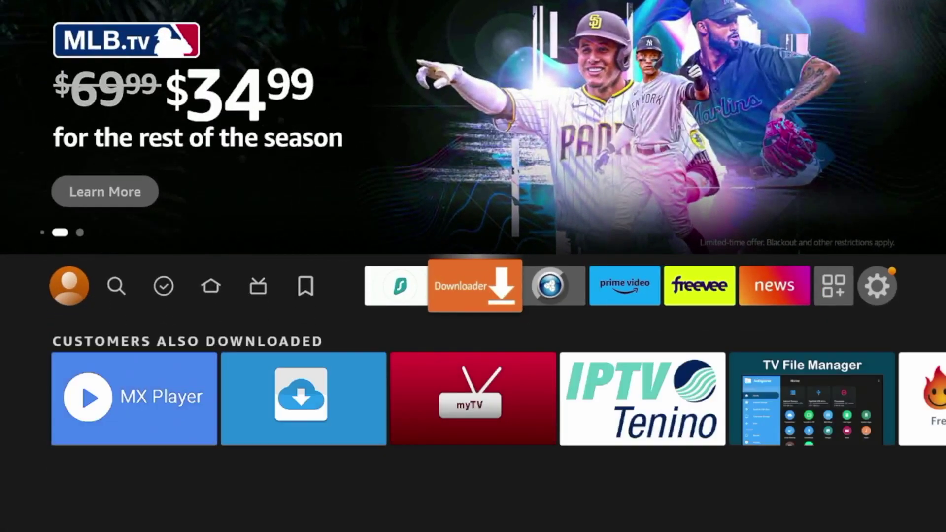
pyautogui.press('Left')
pyautogui.press('Right')
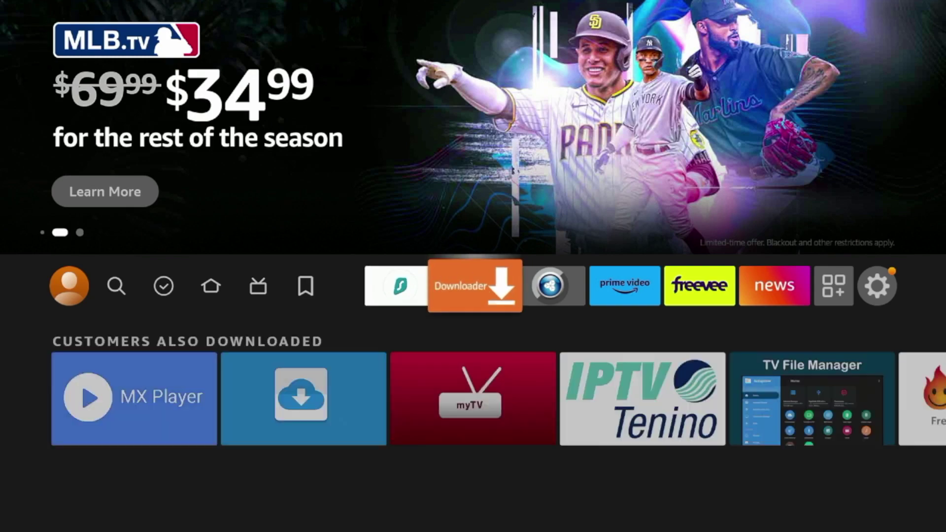
pyautogui.press('Left')
pyautogui.press('Return')
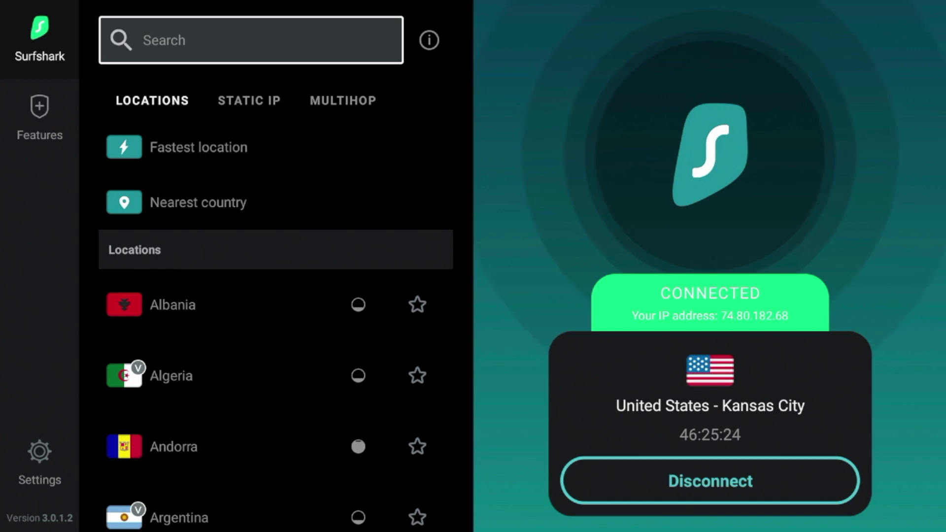
pyautogui.press('Home')
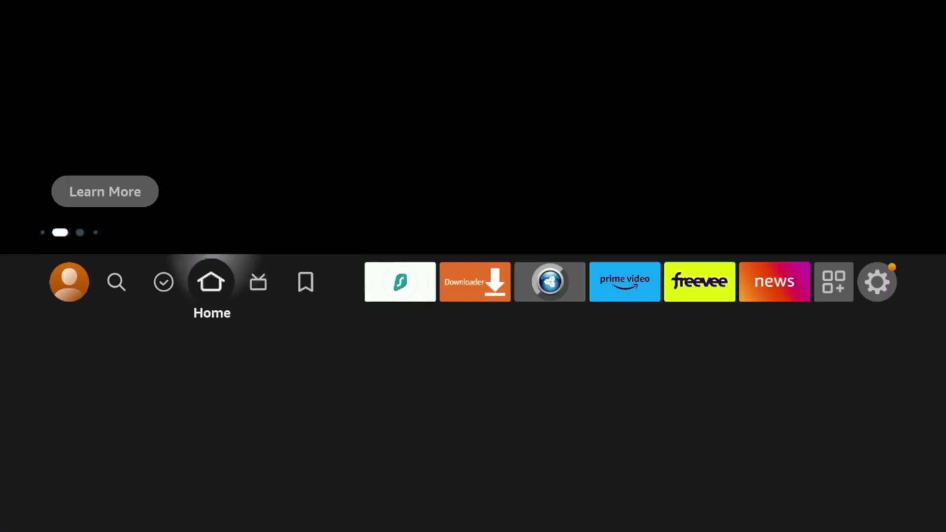
pyautogui.press('Right')
pyautogui.press('Right')
pyautogui.press('Right')
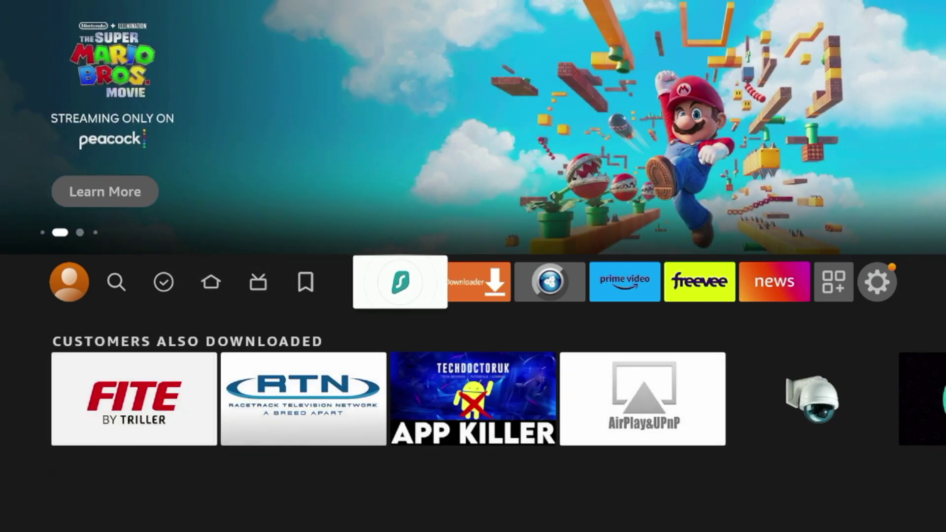